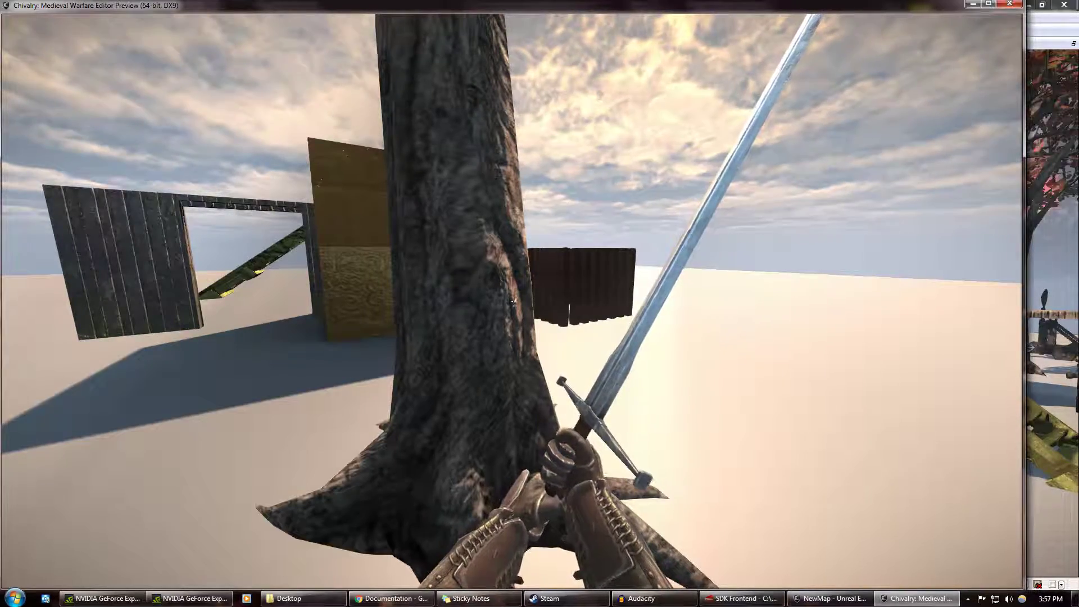
Walk through the level in the play preview past the trees, ramp and catapult, and end the preview.
left_click(512, 301)
key("w")
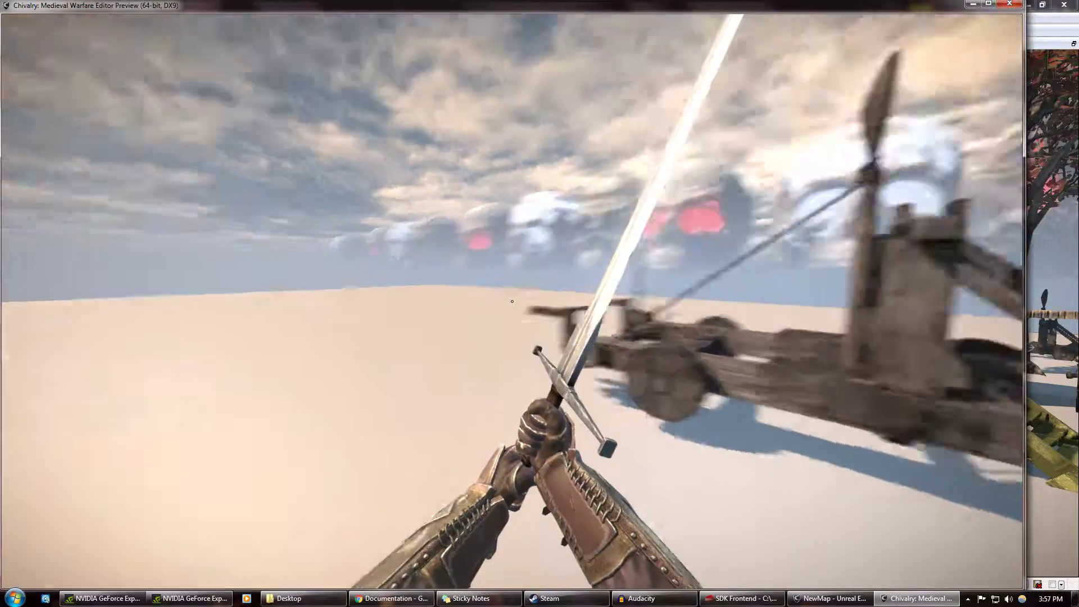
key("w")
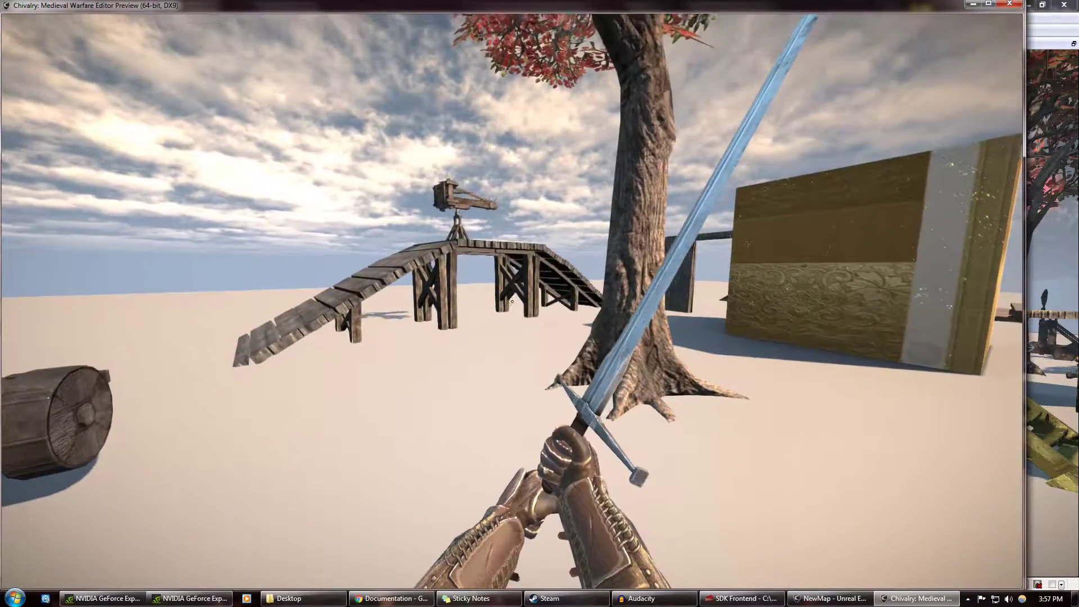
key("Escape")
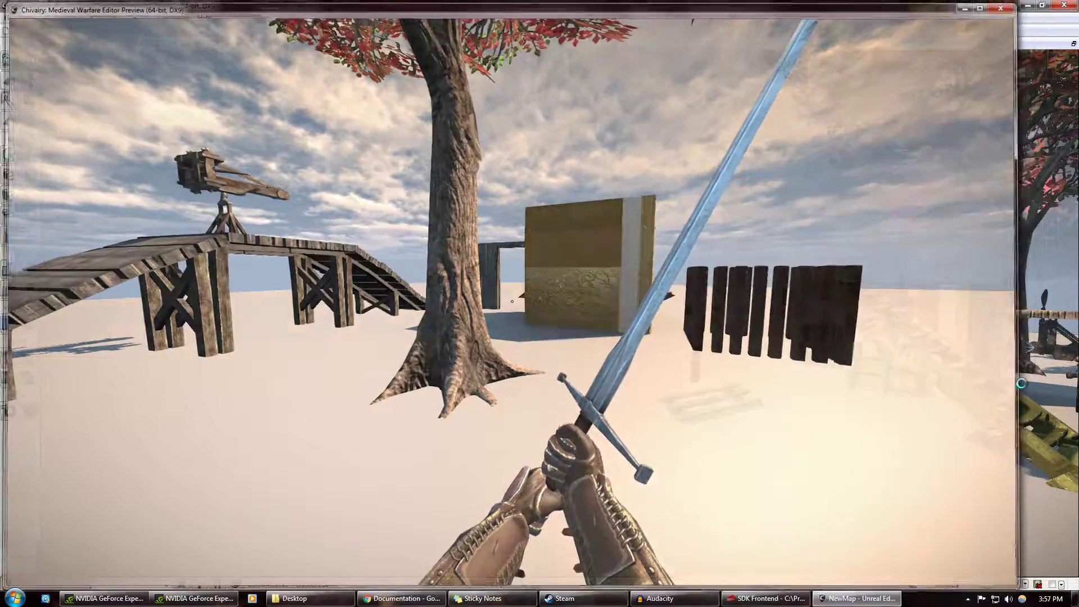
Show every asset type in the CTF_Flags package of the Content Browser with the search text cleared.
key("w")
right_click_drag(803, 459, 860, 520)
key("s")
left_click(512, 419)
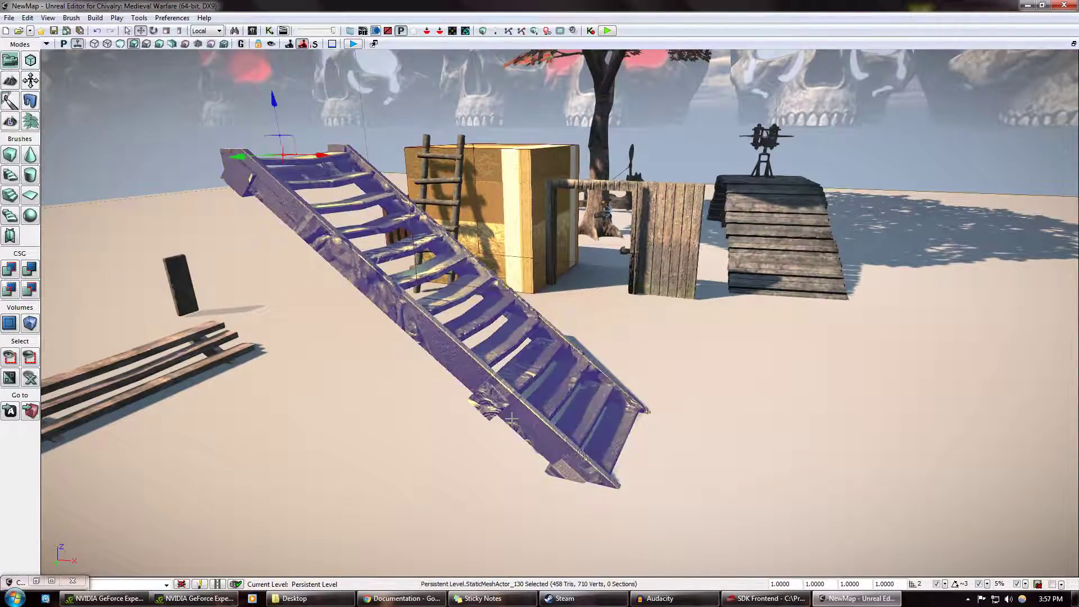
right_click_drag(740, 393, 73, 355)
key("d")
key("s")
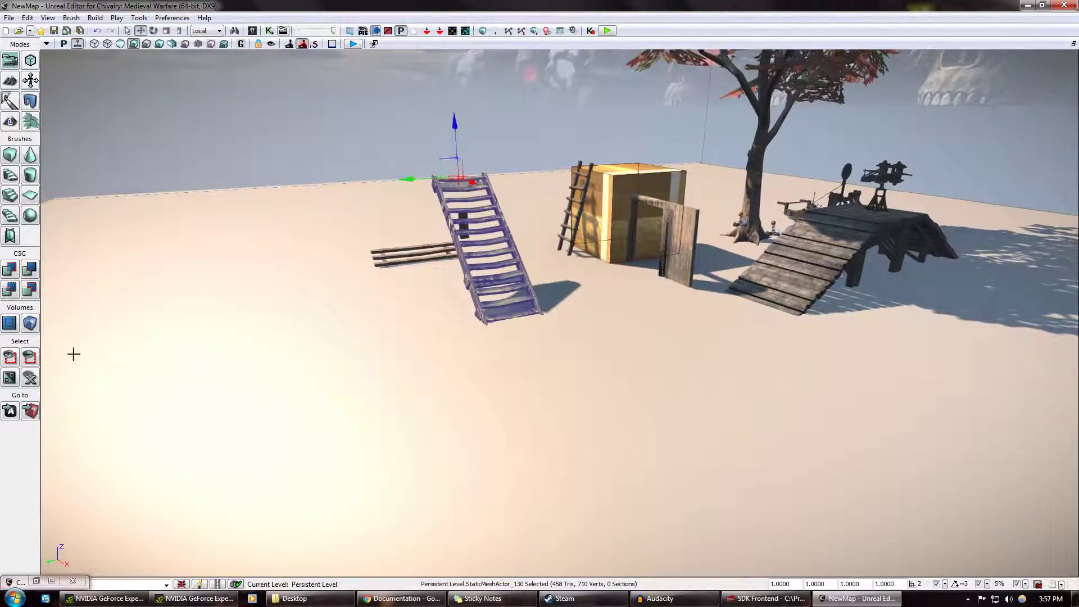
left_click(36, 581)
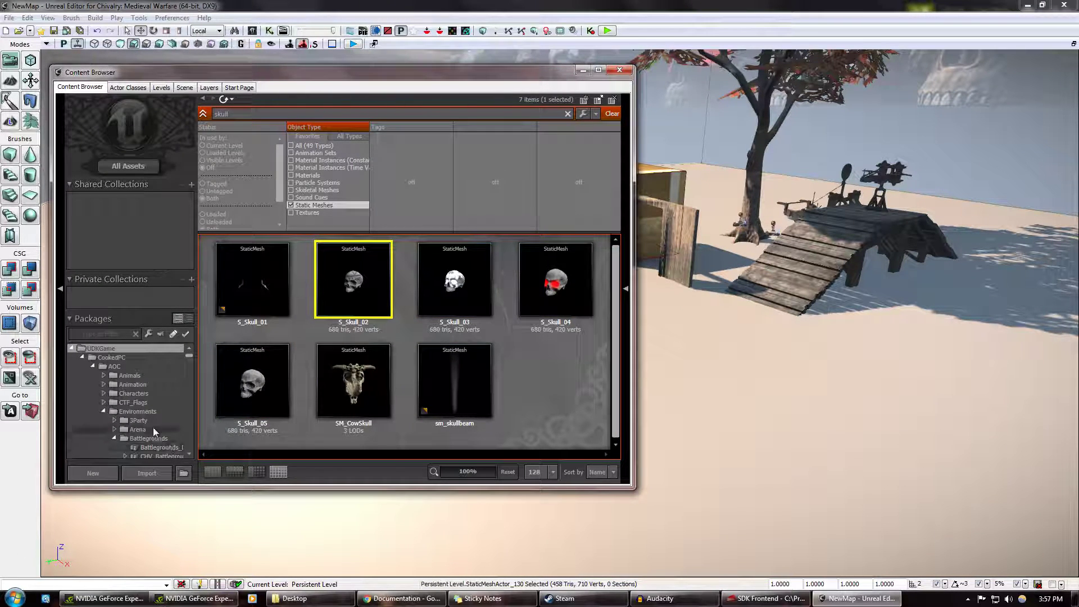
left_click(146, 403)
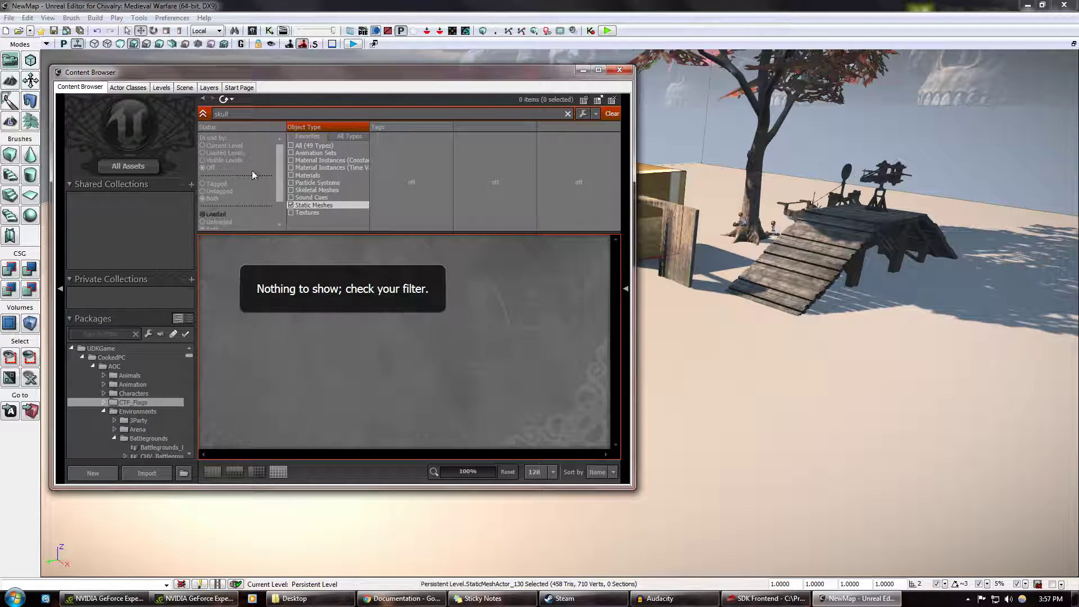
left_click(314, 146)
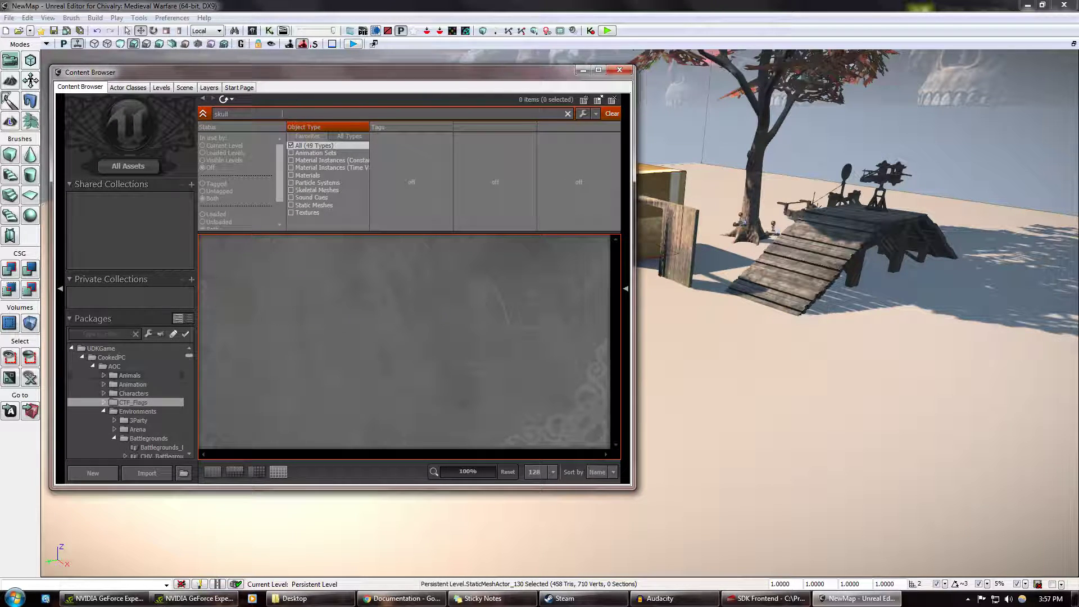
left_click_drag(248, 114, 214, 114)
key("BackSpace")
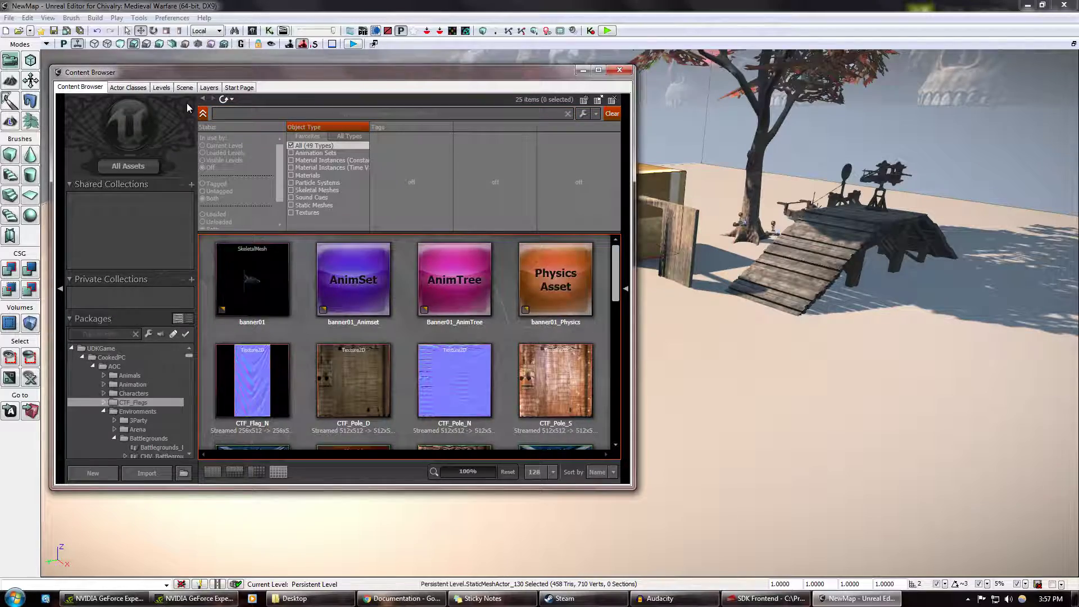
Place the banner01 skeletal mesh on the open ground in front of the wooden ramp.
left_click_drag(252, 279, 767, 374)
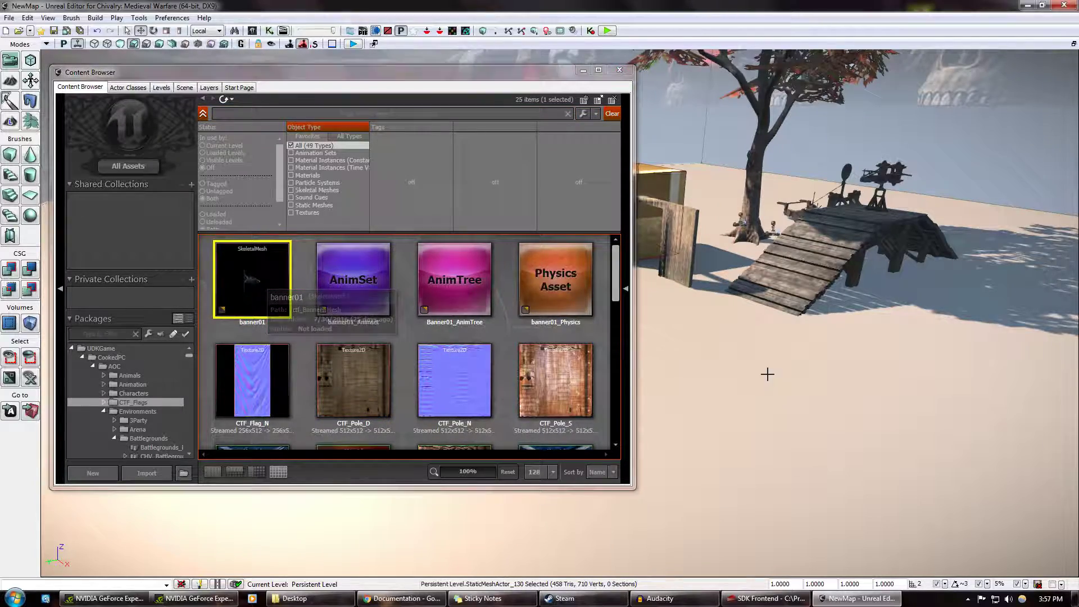
right_click_drag(859, 477, 978, 433)
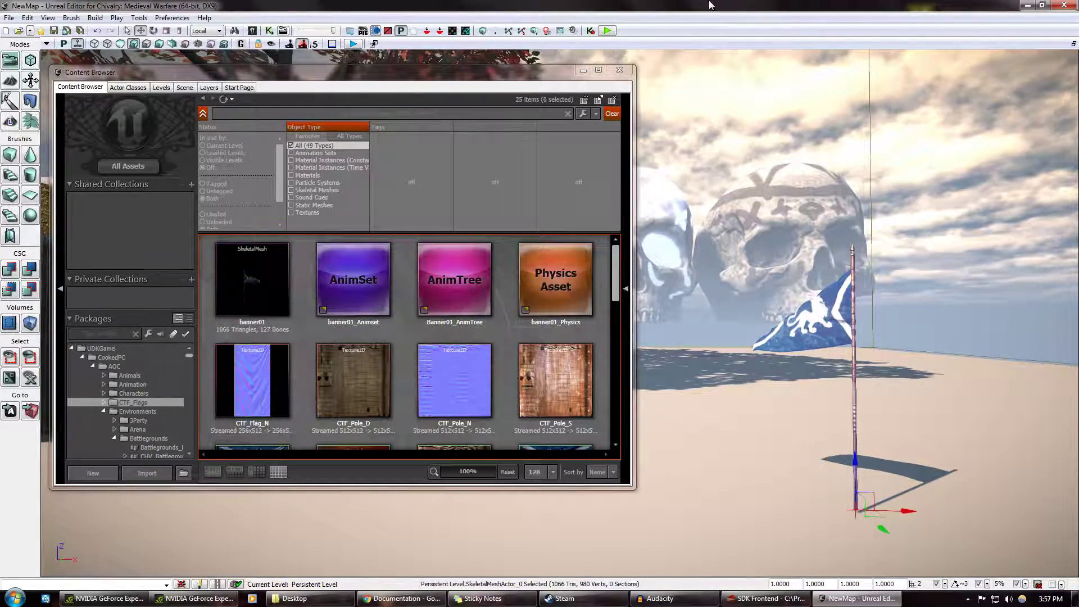
Play-test the level, walk up to the placed flag to examine its cloth and collision, and end the preview.
left_click(612, 34)
left_click(559, 309)
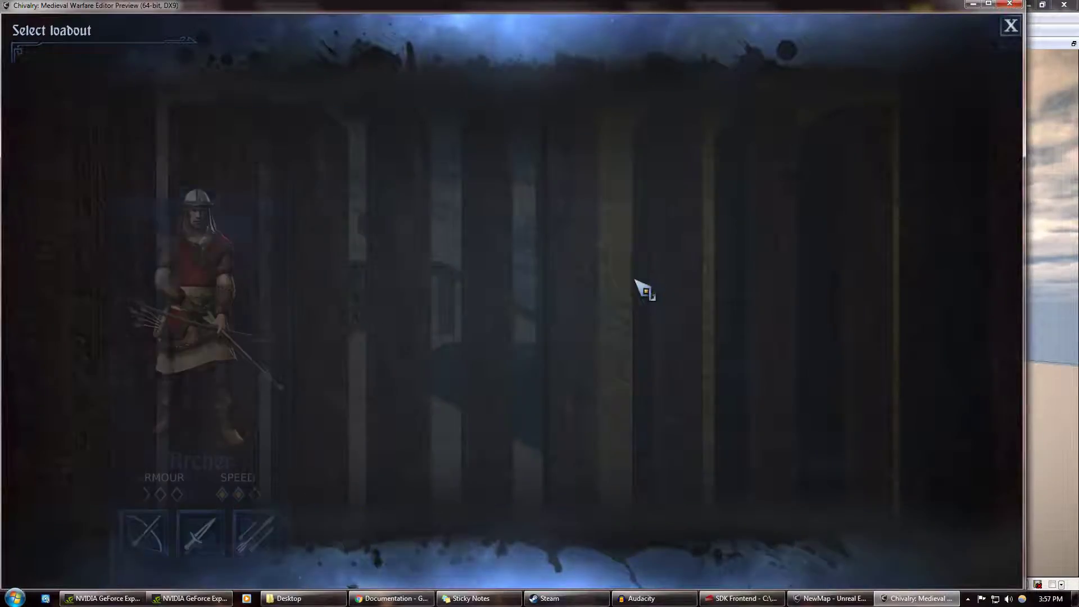
left_click(600, 388)
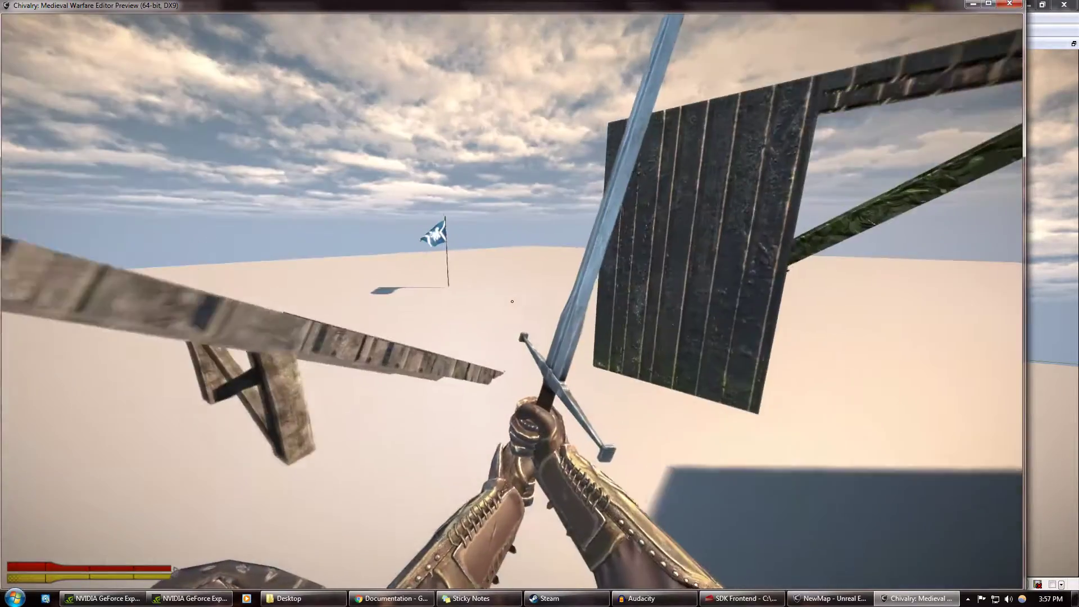
key("w")
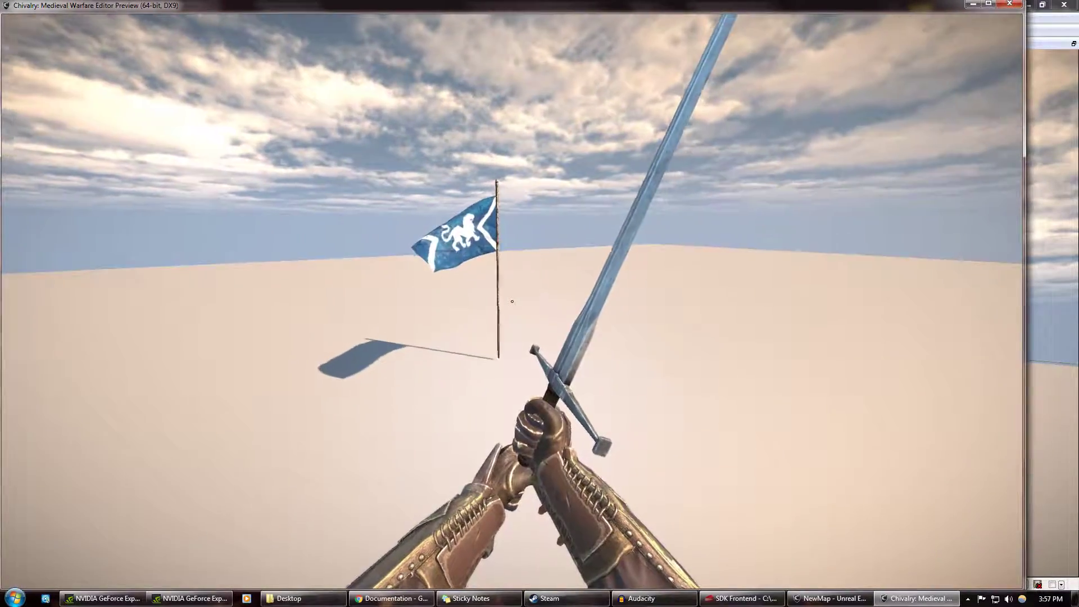
key("w")
key("s")
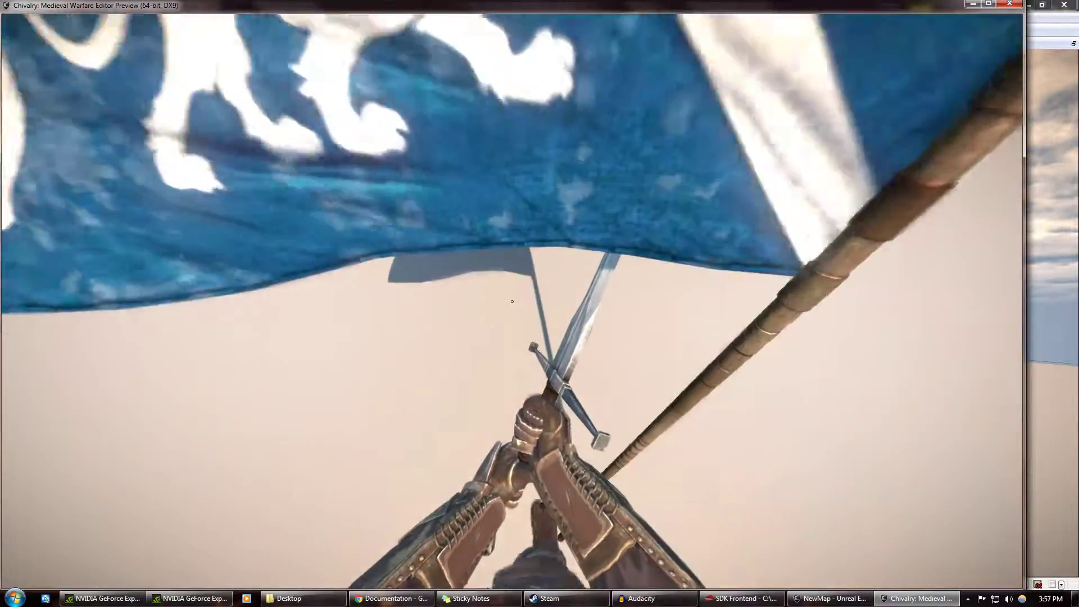
key("s")
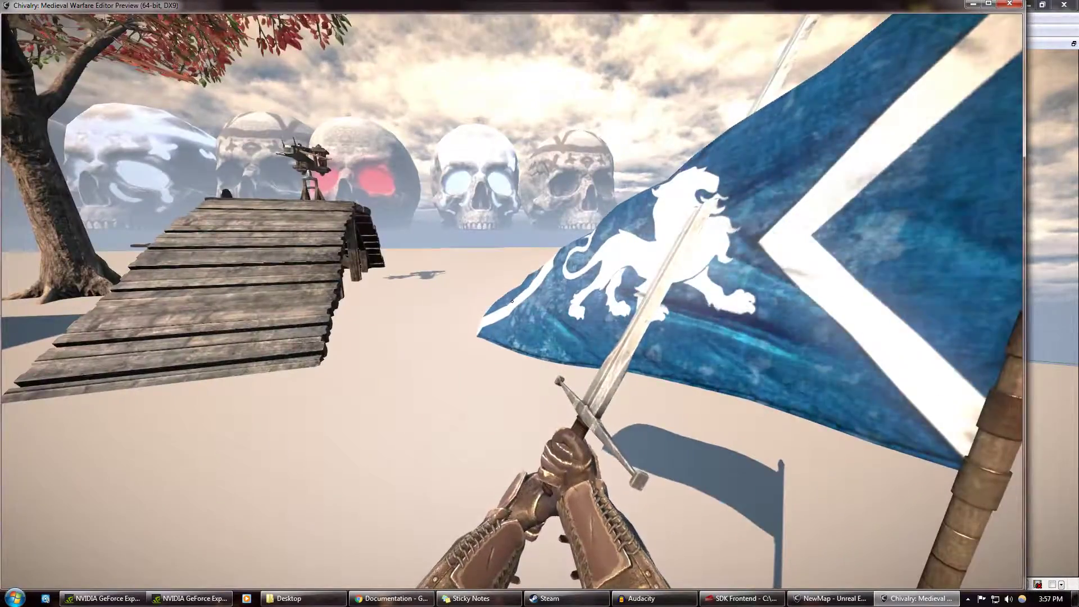
key("Escape")
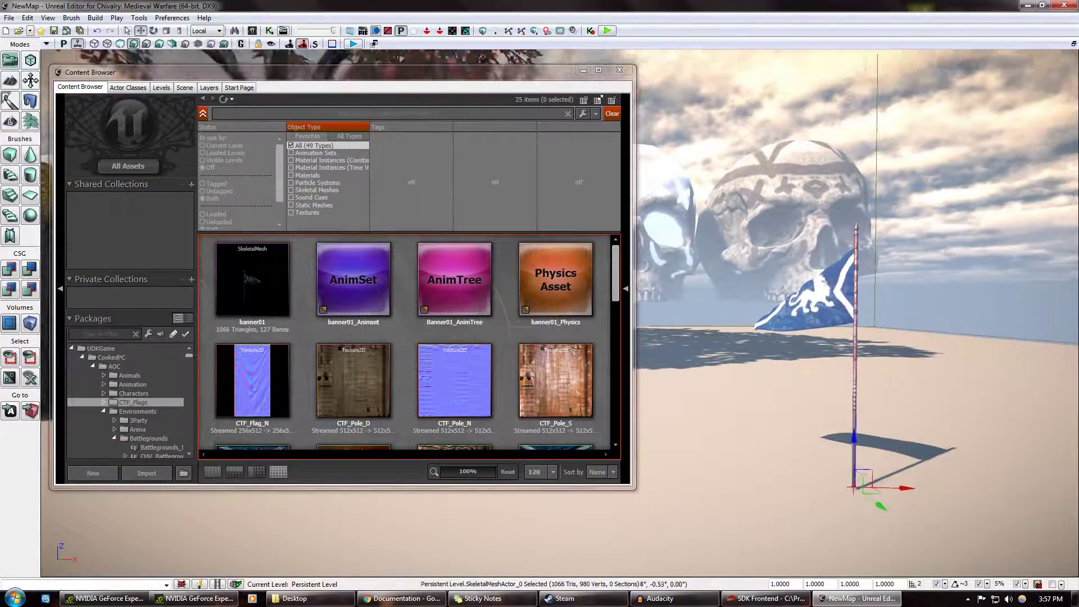
Search the whole UDKGame package tree for "sword" assets.
scroll(602, 284, "up", 4)
left_click(306, 115)
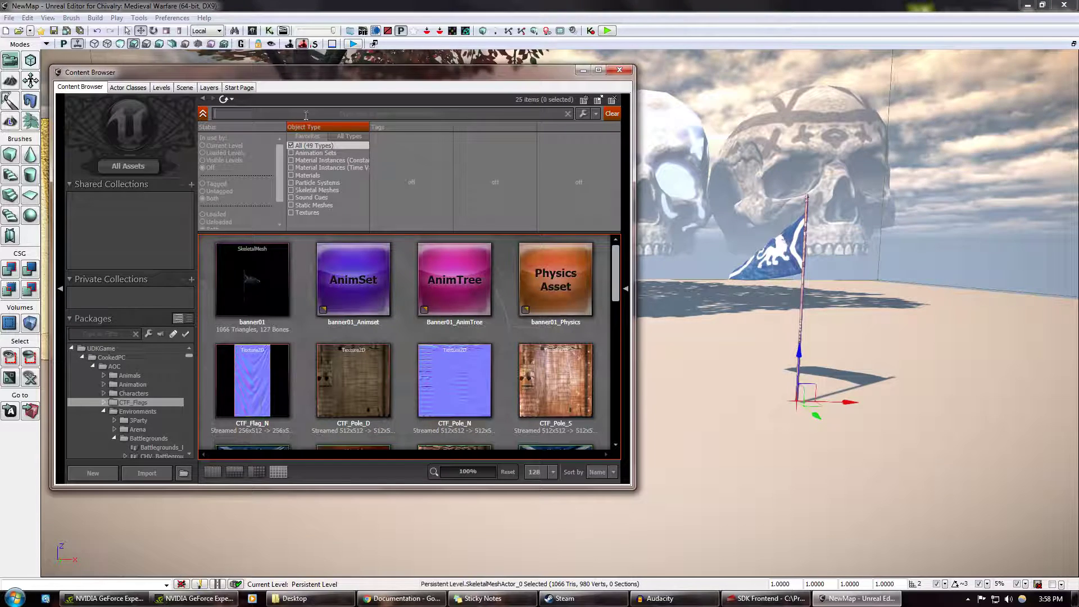
type("sword")
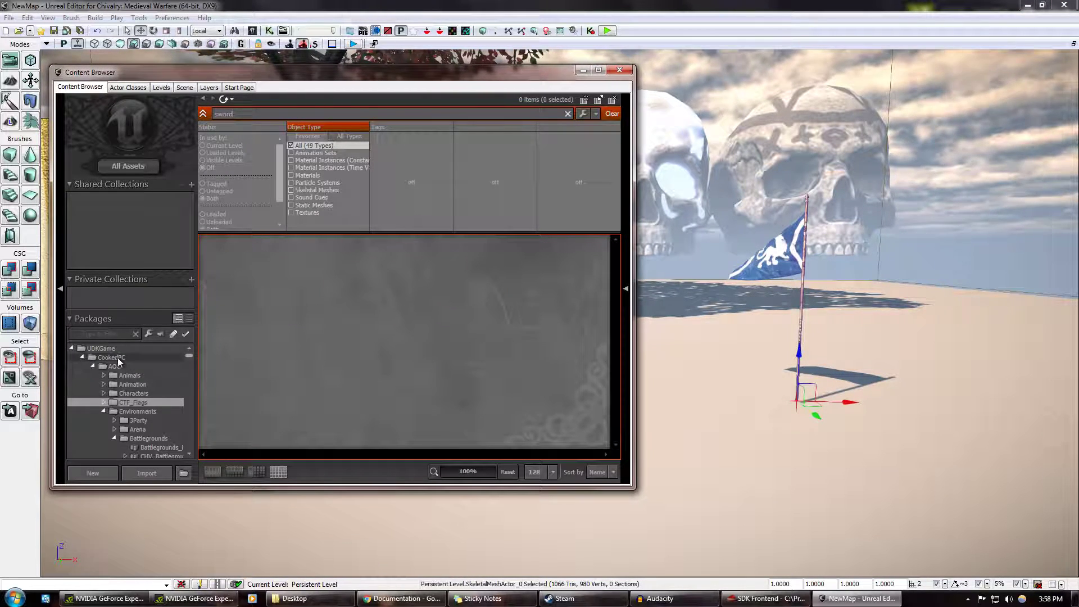
left_click(101, 350)
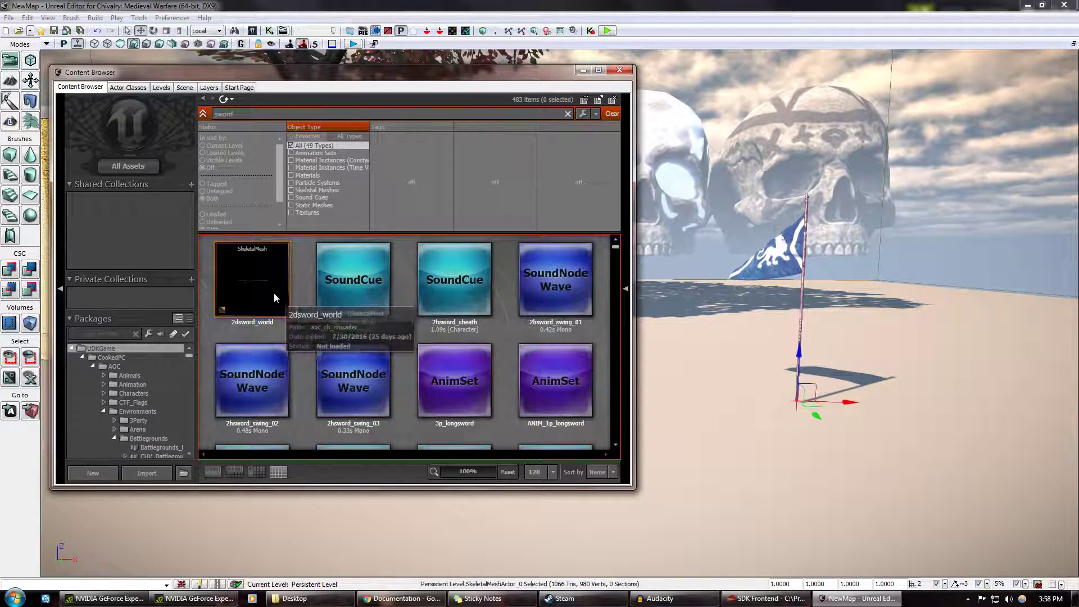
Place the 2dsword_world skeletal mesh on the open ground and adjust its rotation.
left_click_drag(874, 499, 788, 433)
right_click_drag(787, 433, 709, 416)
left_click(583, 70)
right_click_drag(763, 347, 733, 342)
middle_click_drag(732, 343, 615, 345)
right_click_drag(615, 345, 534, 301)
left_click_drag(475, 280, 475, 264)
middle_click_drag(711, 329, 836, 299)
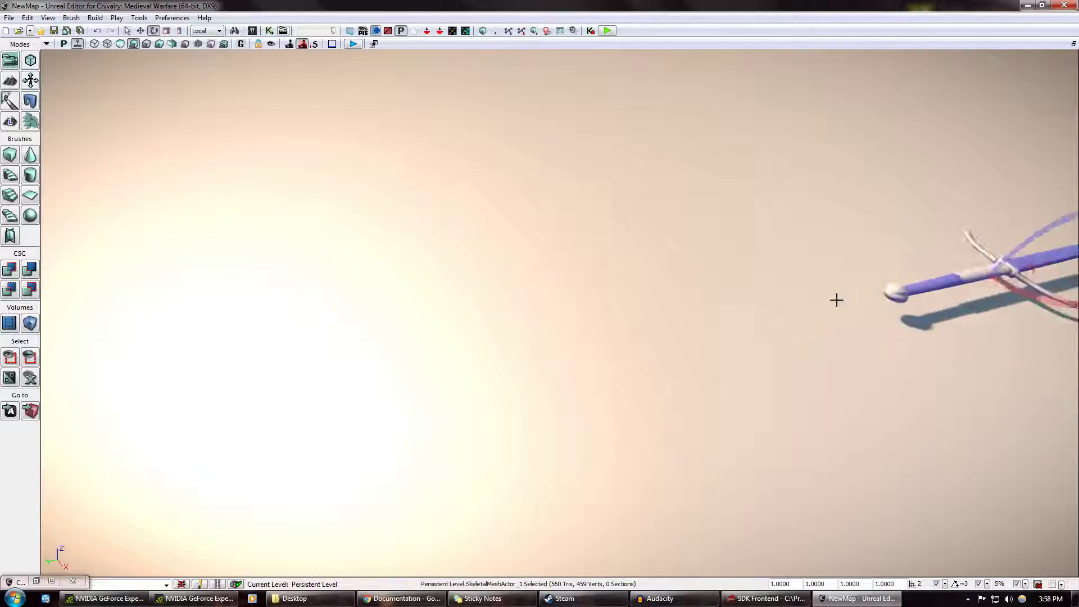
right_click_drag(836, 298, 652, 343)
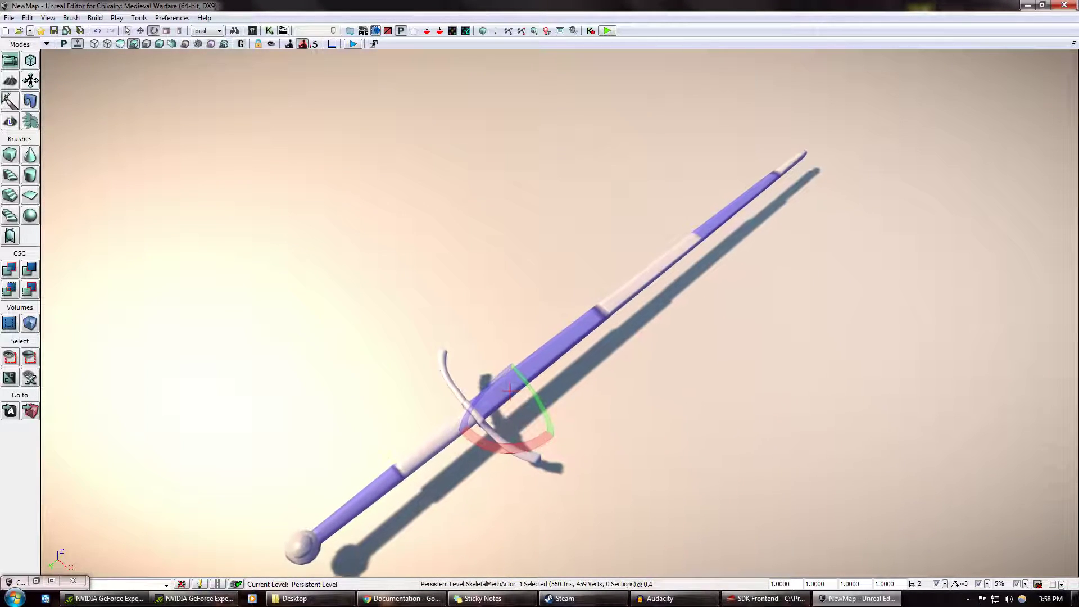
right_click_drag(272, 380, 272, 375)
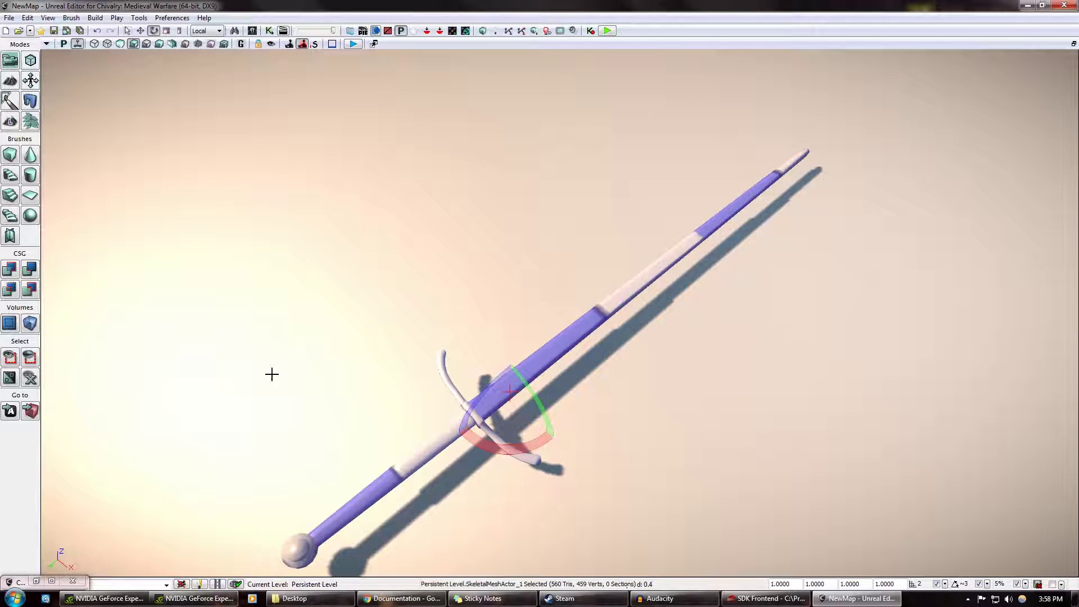
Limit the "sword" search to Materials and both Material Instance types, Constant and Time Varying.
left_click(51, 581)
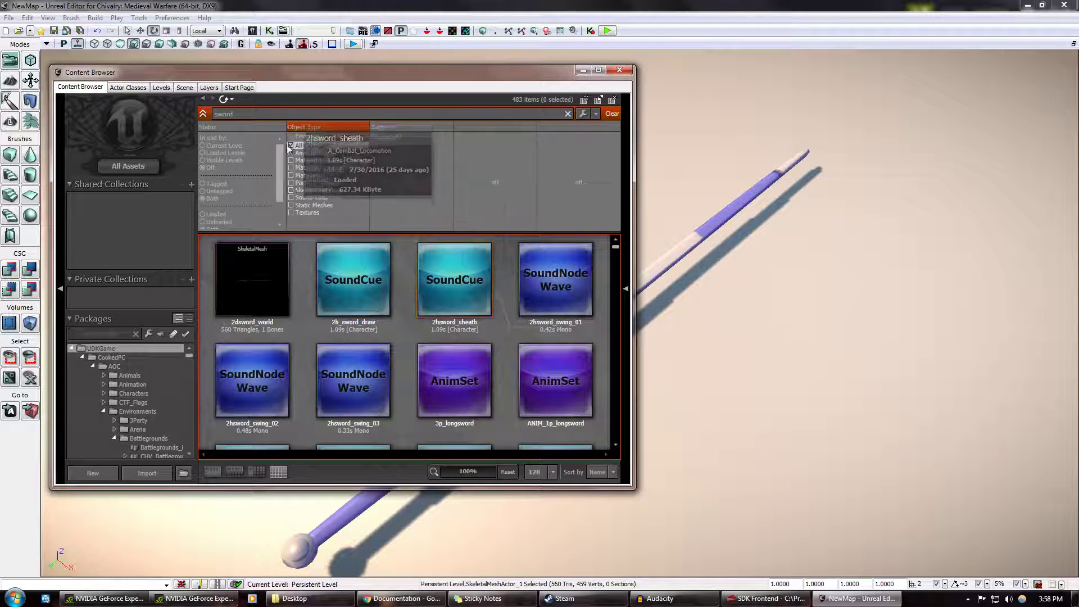
left_click(297, 176)
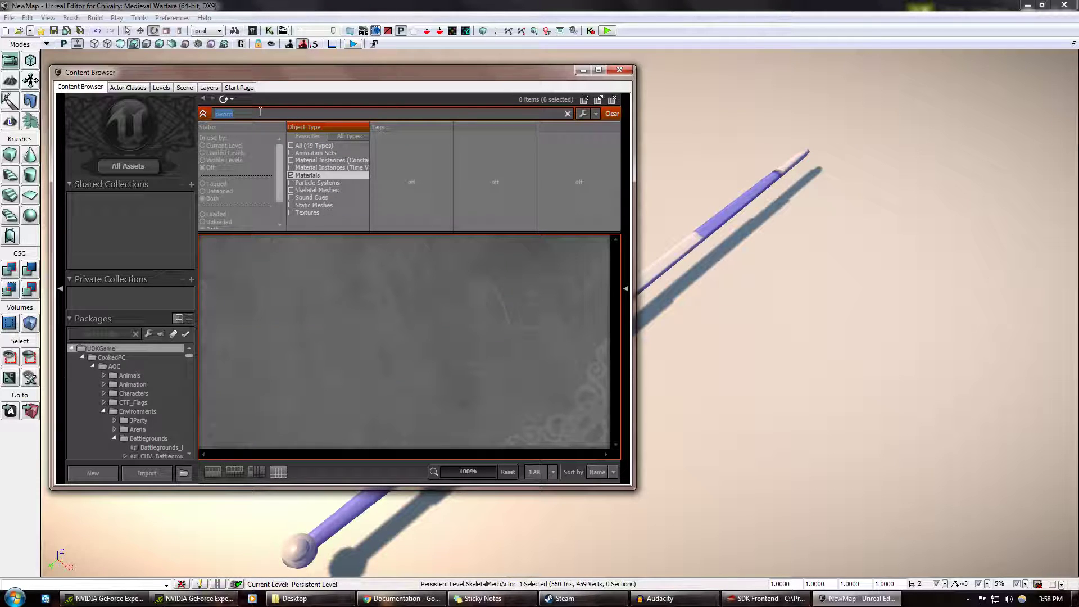
type("swo")
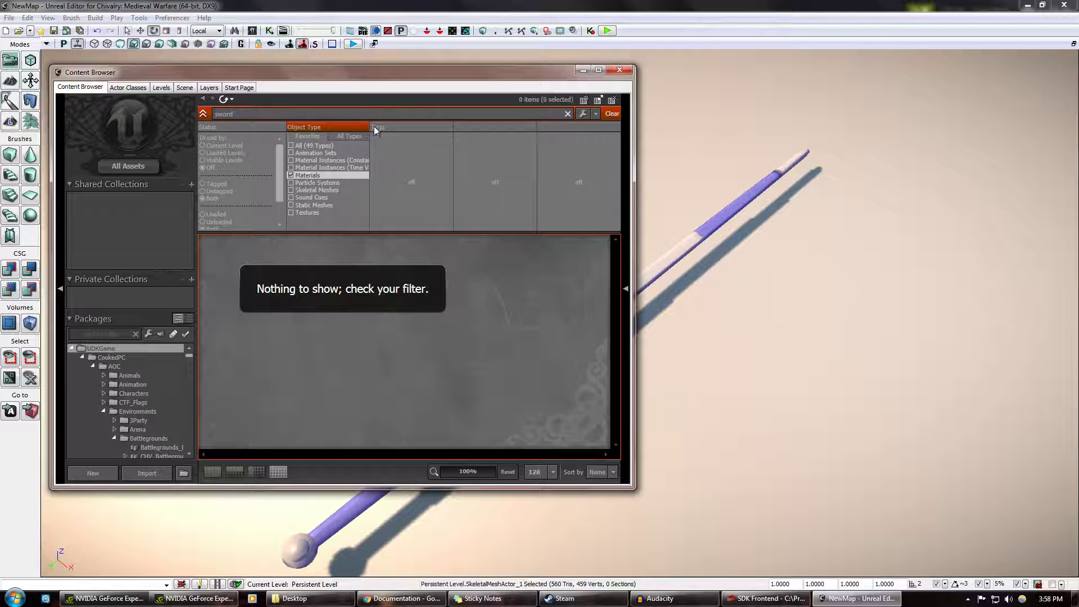
left_click(291, 168)
left_click(291, 160)
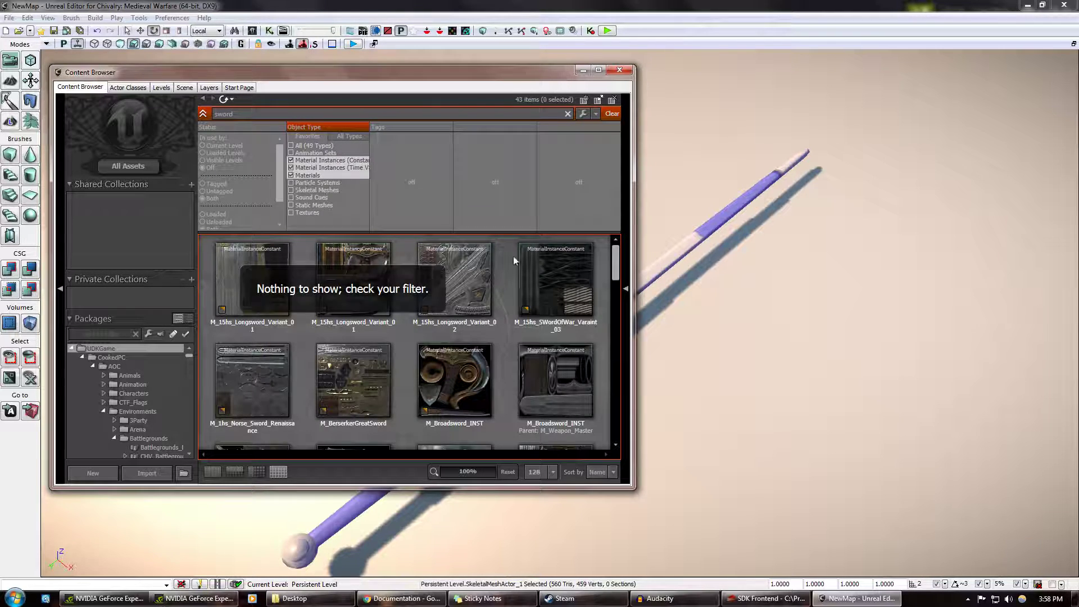
Preview the M_1hs_Norse_Sword_Renaissance material instance and apply it to the placed sword.
left_click_drag(719, 280, 759, 304)
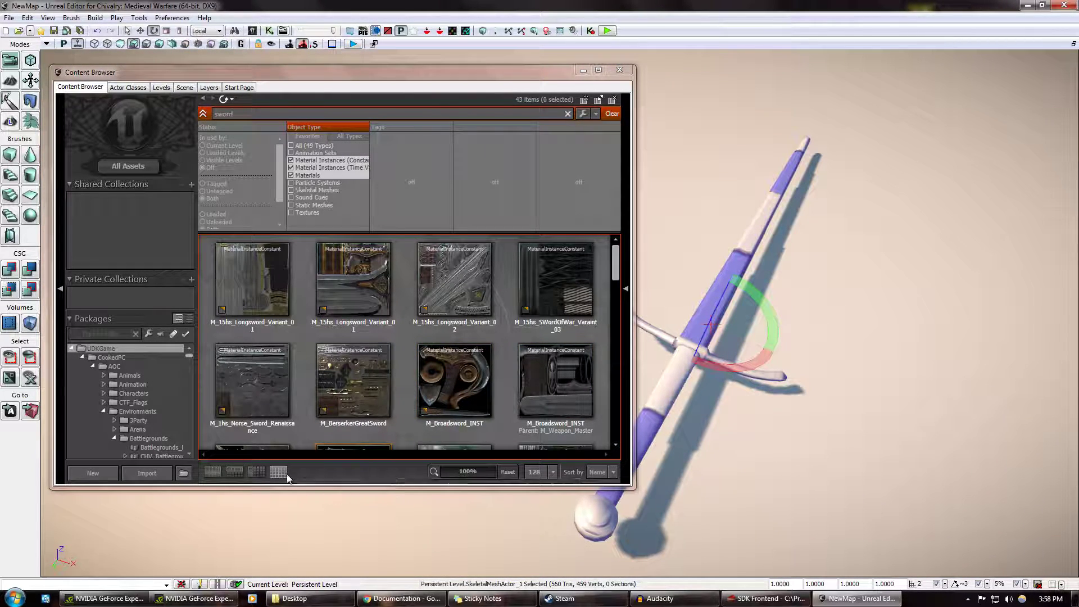
double_click(258, 376)
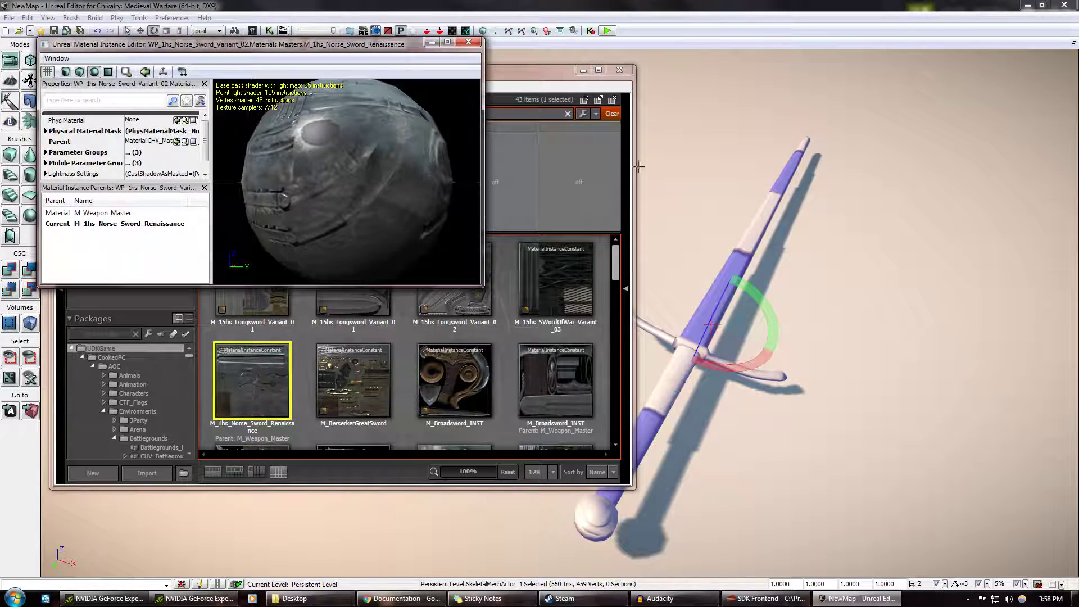
left_click(469, 42)
left_click_drag(252, 382, 671, 379)
left_click_drag(796, 485, 804, 473)
right_click_drag(804, 472, 784, 462)
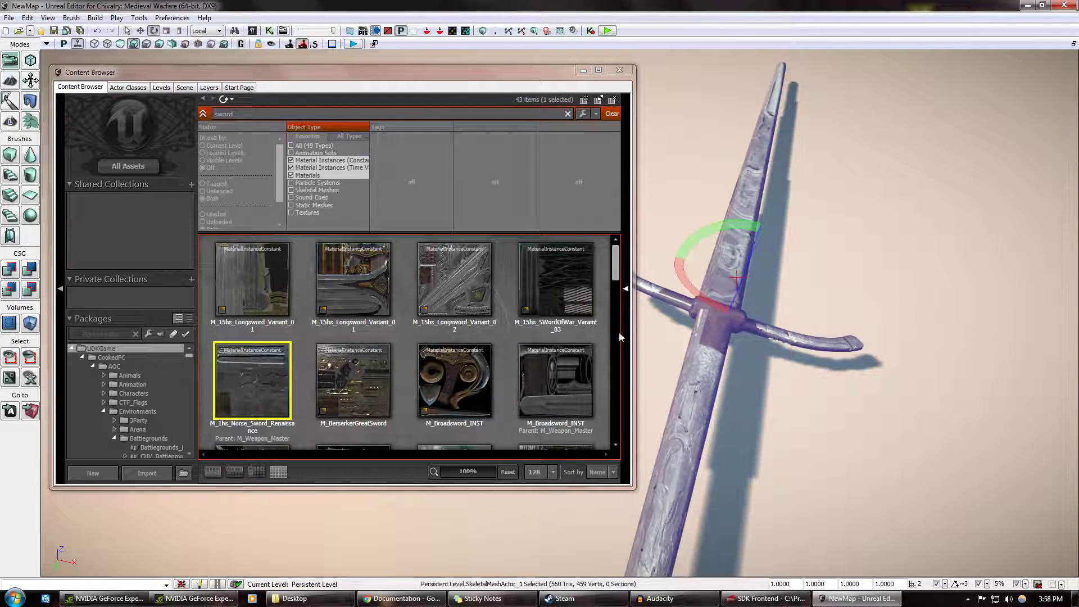
Try the M_greatsword material on the sword, followed by M_greatsword_variation_03.
left_click_drag(618, 276, 617, 304)
left_click_drag(253, 319, 690, 394)
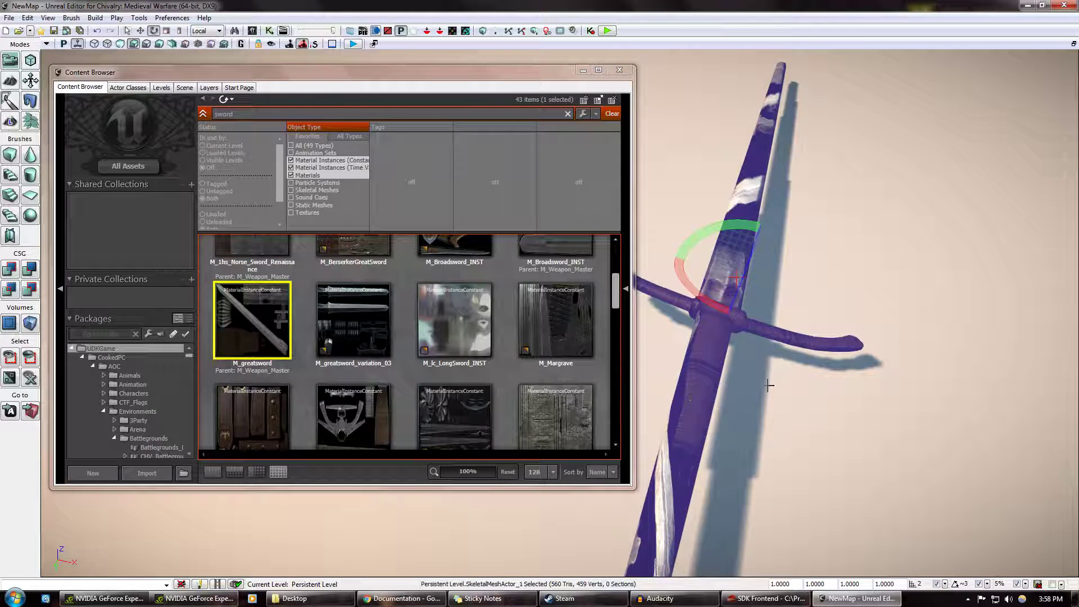
scroll(618, 289, "down", 1)
left_click(360, 298)
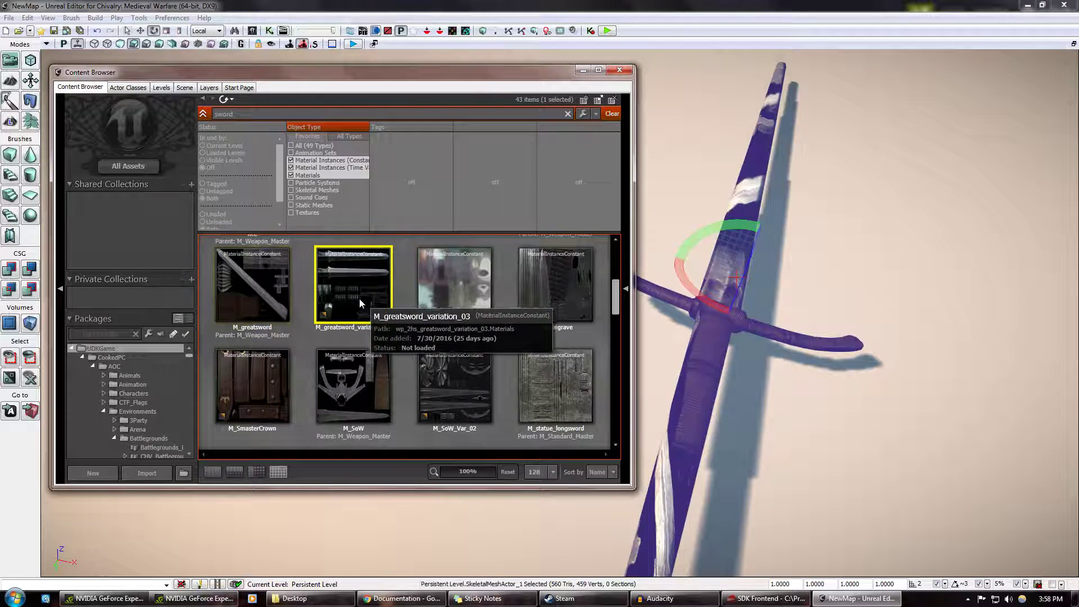
left_click_drag(702, 399, 701, 399)
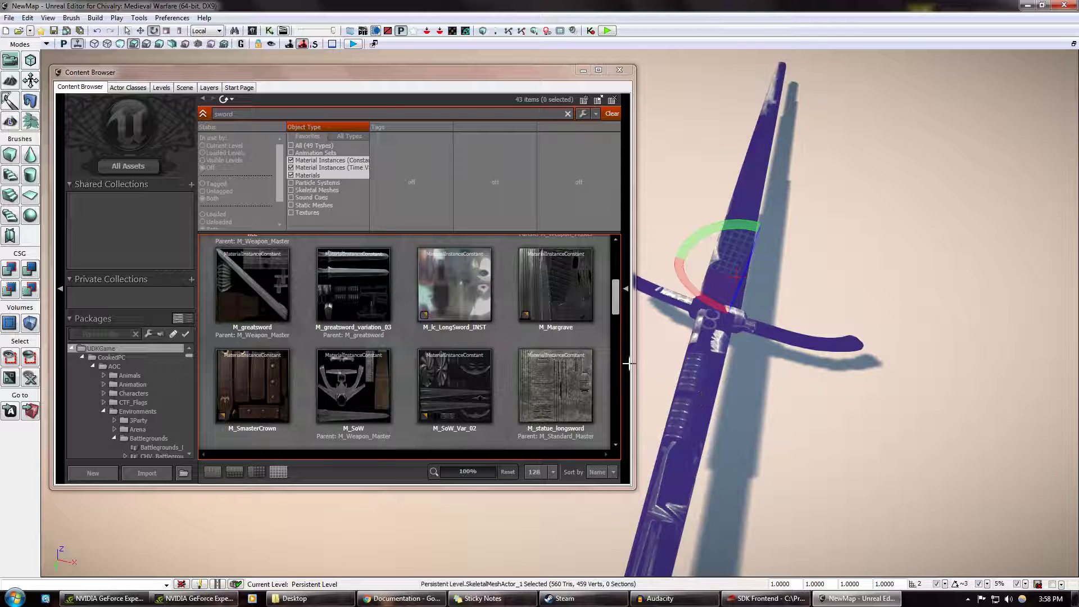
Try another weapon material from further down the results on the sword, and delete the sword from the level.
left_click_drag(615, 295, 703, 361)
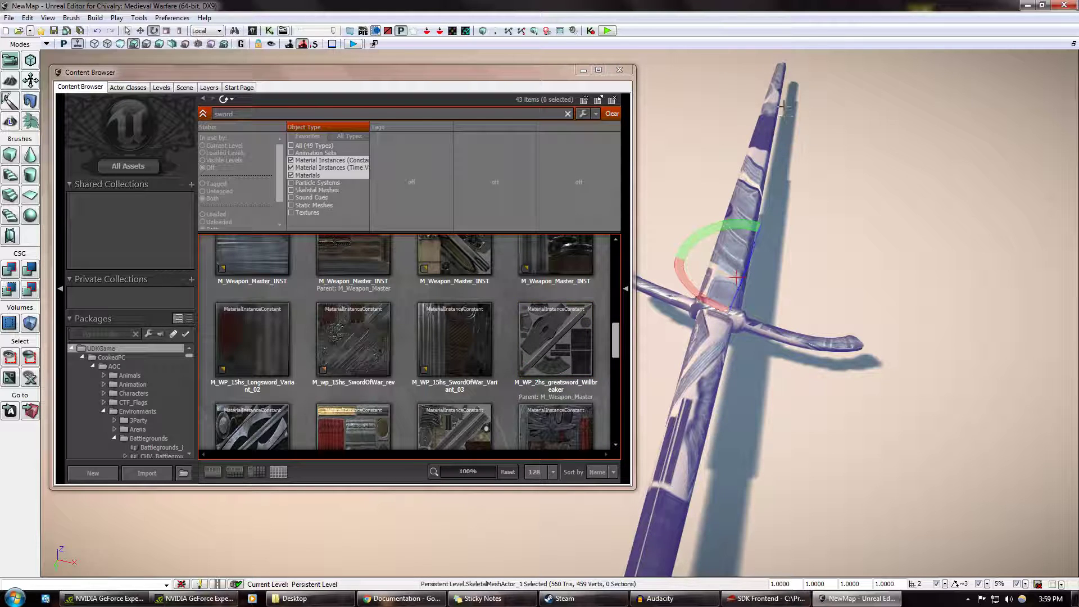
key("Delete")
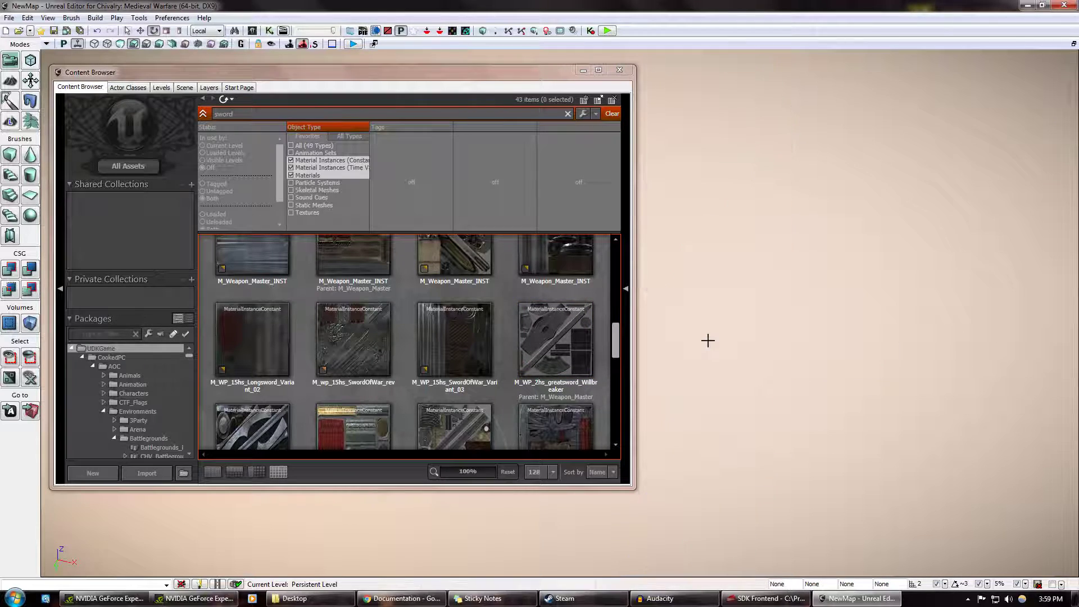
Widen the "sword" search to all asset types and look through the Broadsword_Blocking sound waves.
left_click(291, 175)
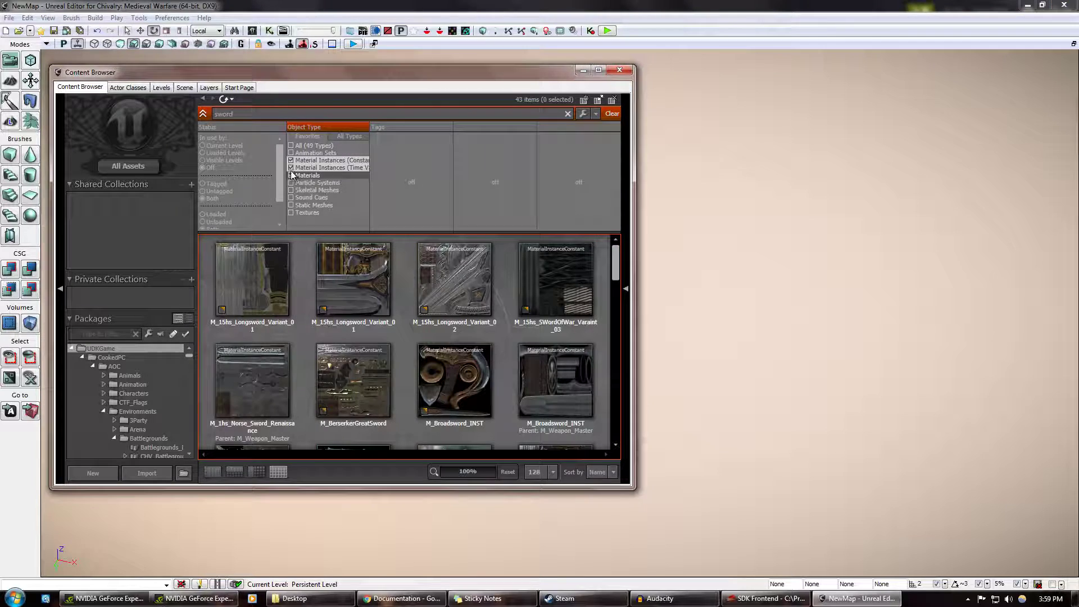
left_click(291, 146)
mouse_move(615, 247)
left_mouse_down()
mouse_move(621, 268)
mouse_move(620, 258)
left_mouse_up()
left_click(458, 265)
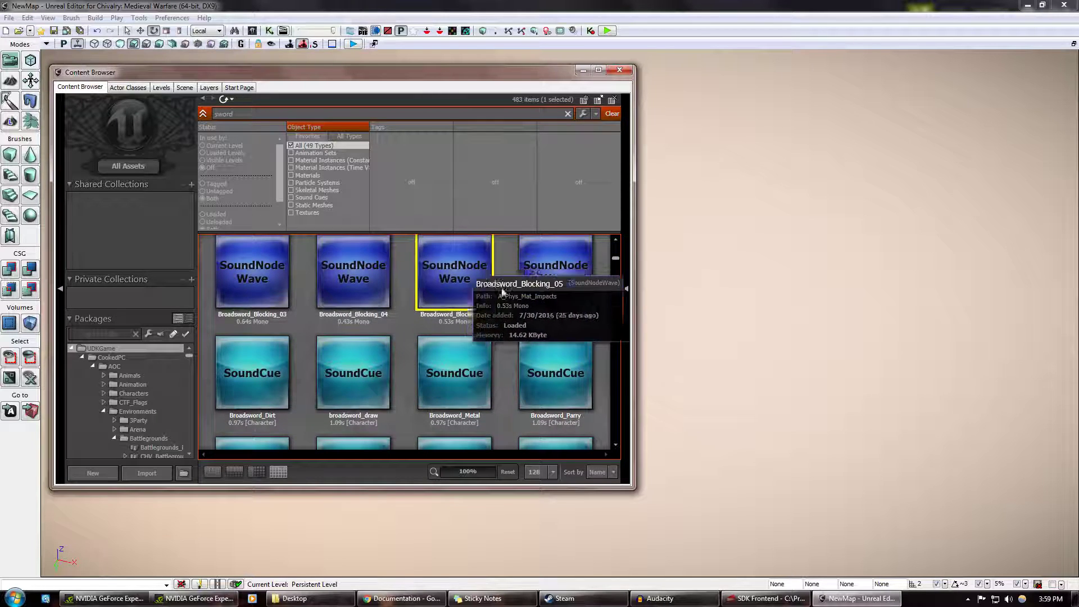
left_click(556, 263)
left_click(365, 263)
left_click(242, 264)
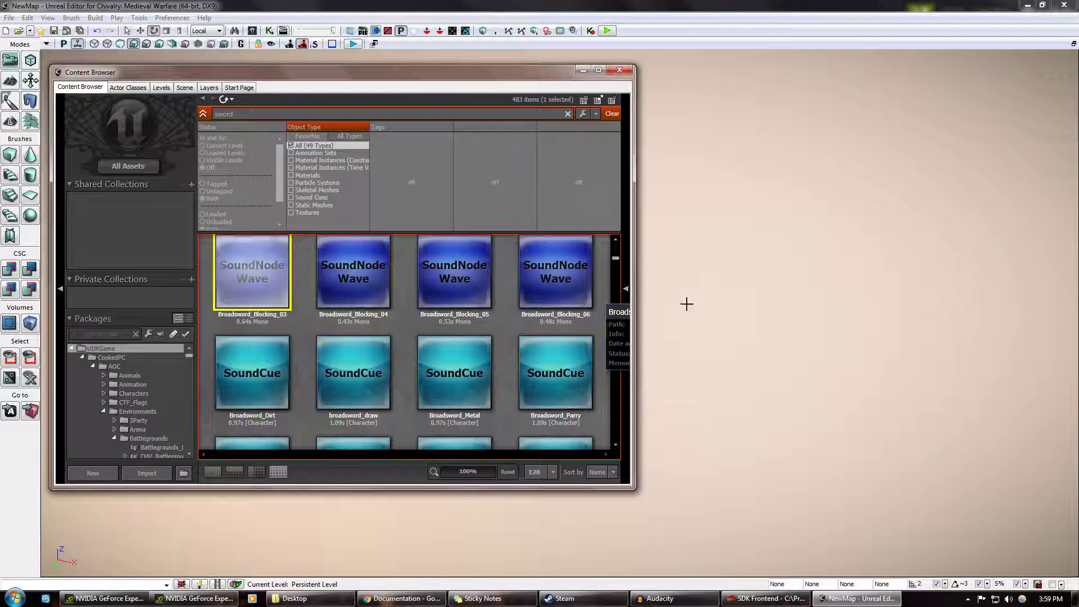
Go back up the results and inspect the Broadsword_Blocked sound waves and the Broadsword_Blocking sound cue.
left_click_drag(616, 259, 616, 255)
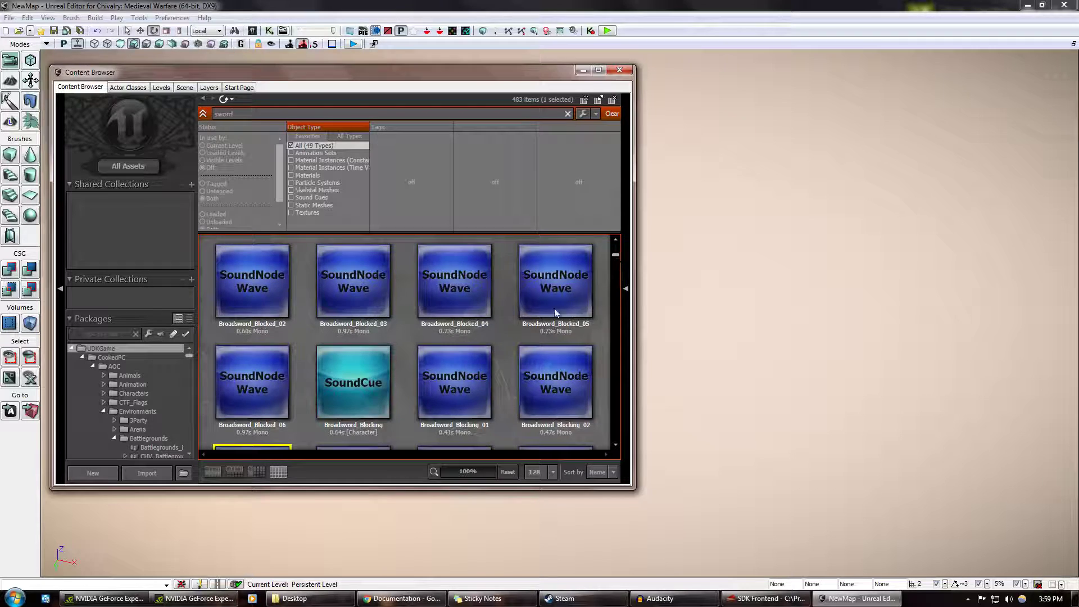
left_click(531, 280)
left_click(458, 288)
left_click(462, 368)
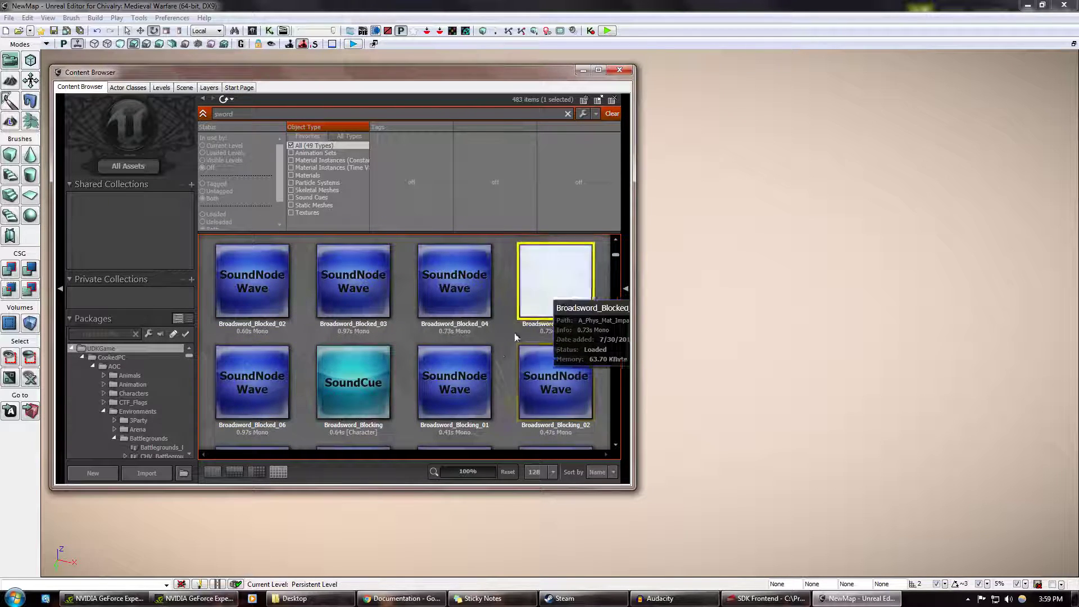
left_click(381, 381)
Browse the sword results down through the weapon icon and skin textures and pick out skin_hounds_longsword_png.
left_click_drag(618, 256, 626, 273)
left_click(464, 315)
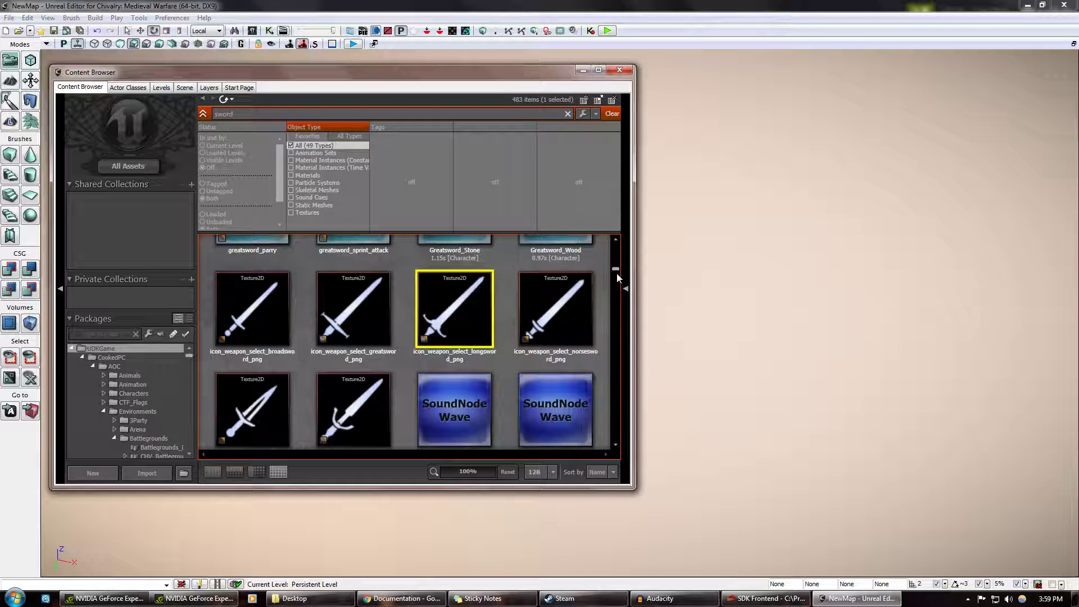
left_click_drag(616, 272, 613, 320)
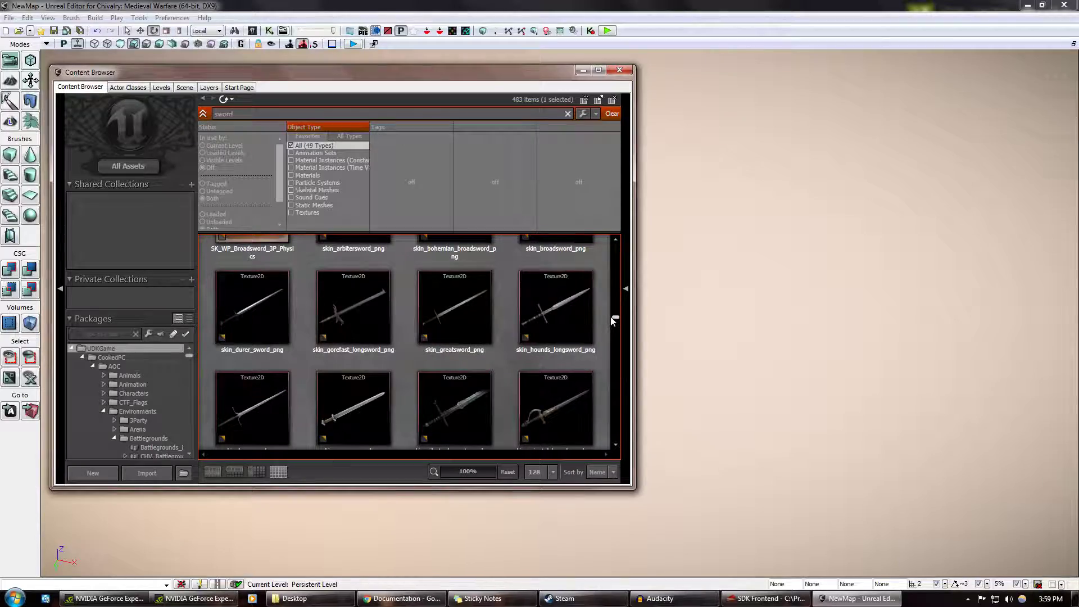
mouse_move(766, 330)
right_mouse_down()
mouse_move(747, 248)
mouse_move(776, 236)
mouse_move(646, 236)
mouse_move(702, 230)
mouse_move(754, 194)
mouse_move(775, 315)
right_mouse_up()
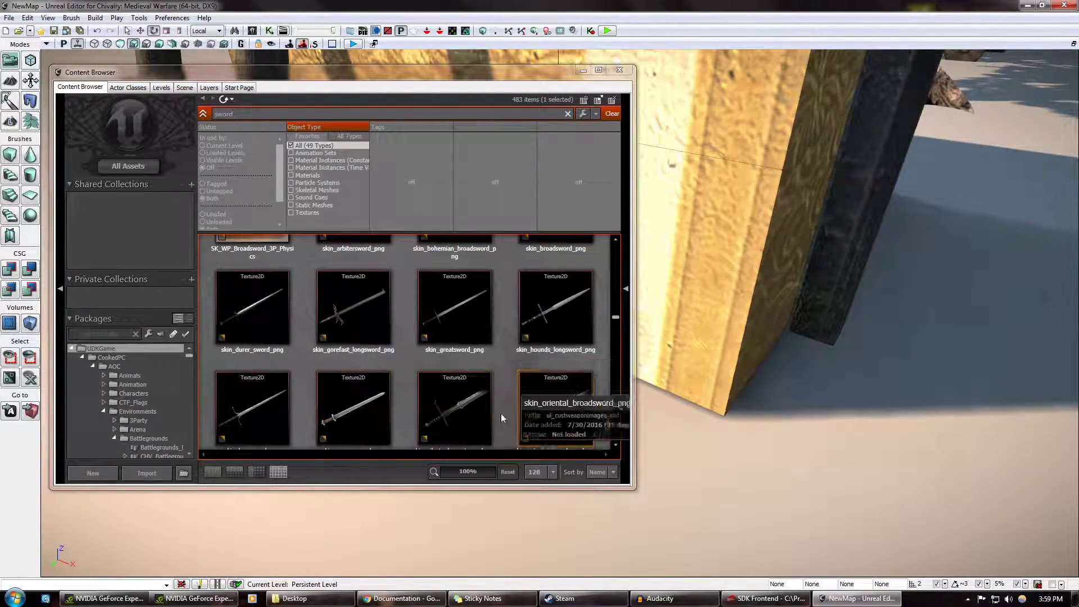
left_click_drag(580, 312, 570, 314)
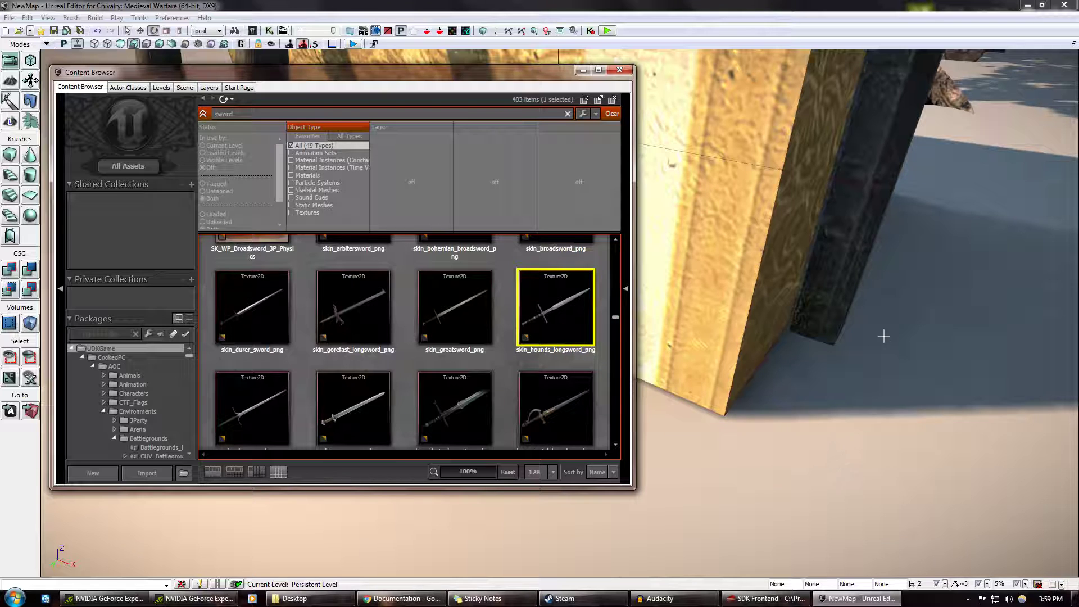
left_click_drag(865, 402, 913, 469)
left_click(552, 323)
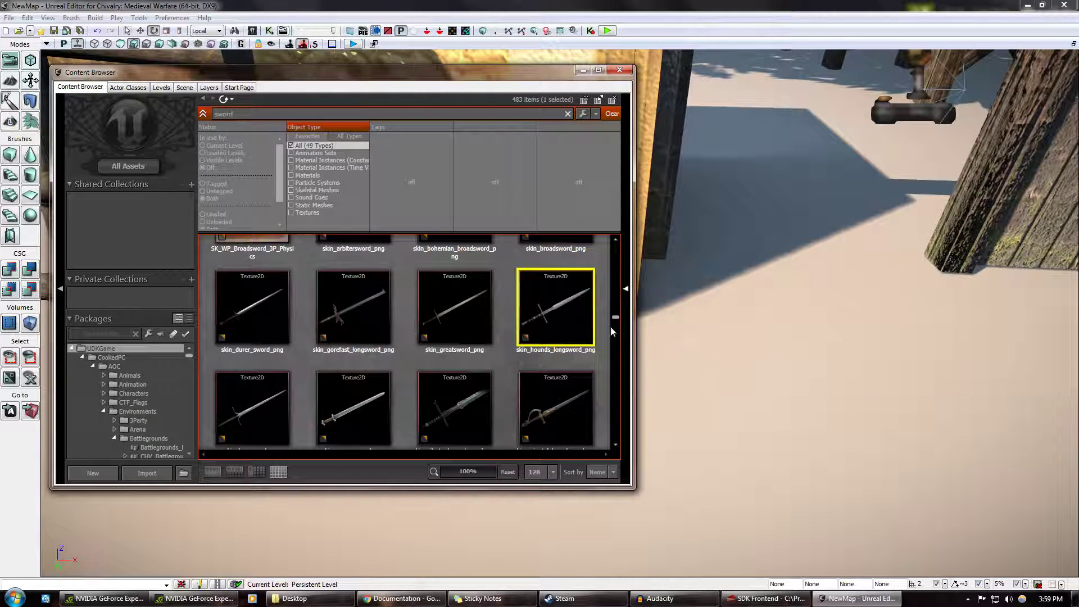
Search the assets for "hound" and check the Static Meshes and Skeletal Meshes filters in turn.
type("hound")
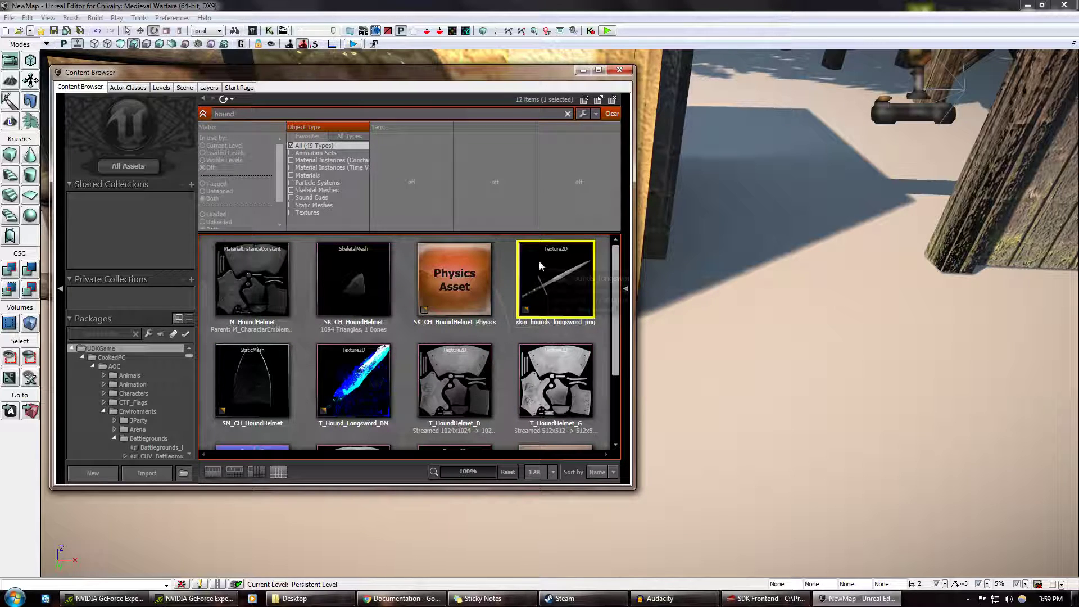
left_click(291, 205)
left_click(291, 205)
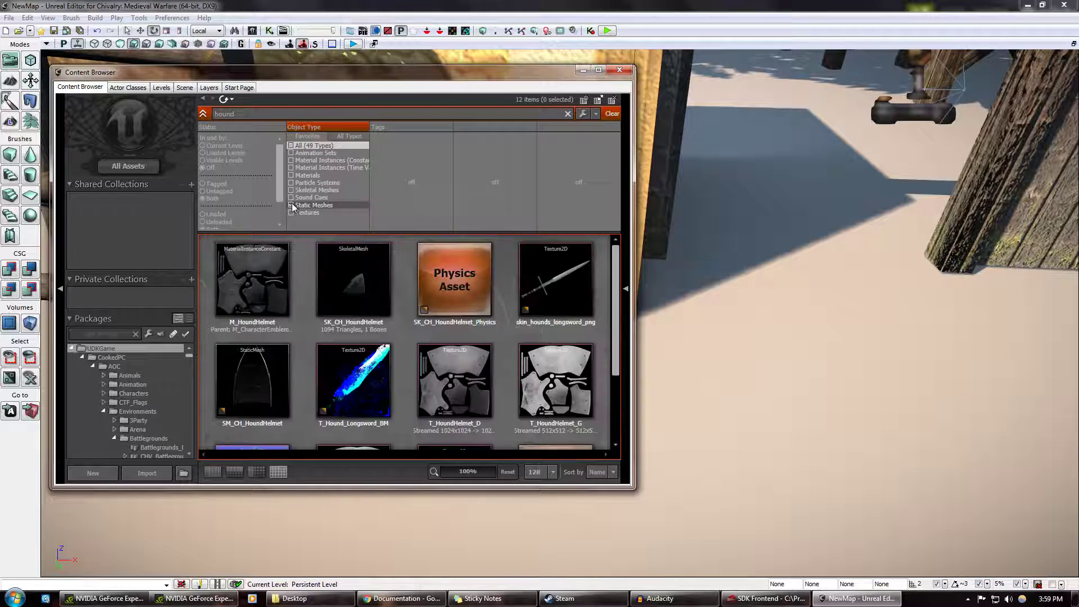
left_click(291, 191)
left_click(291, 191)
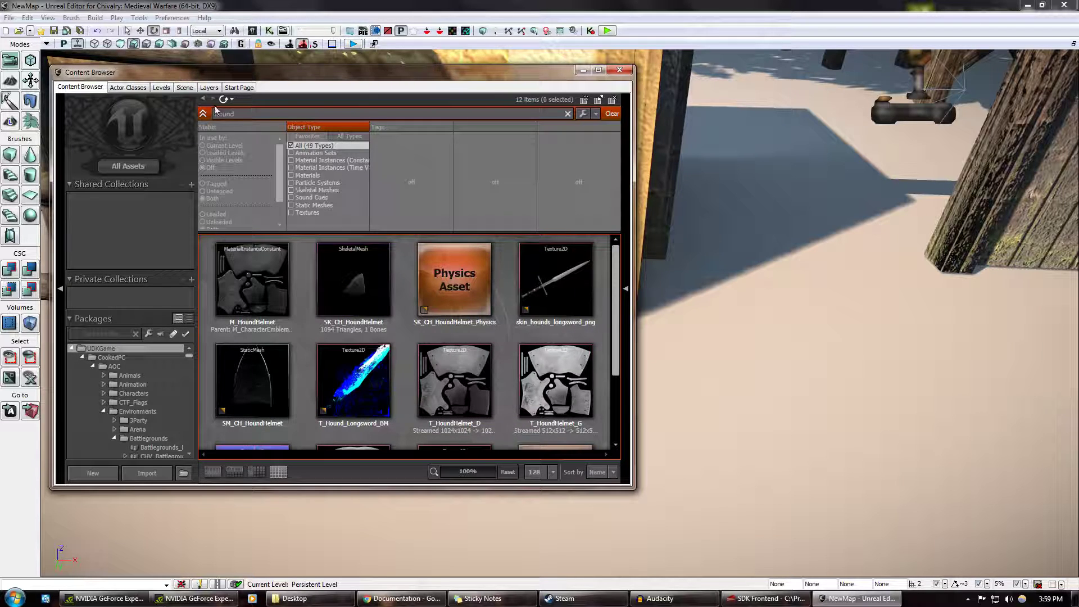
Search the assets for "longsword" and limit the results to Static Meshes.
type("long")
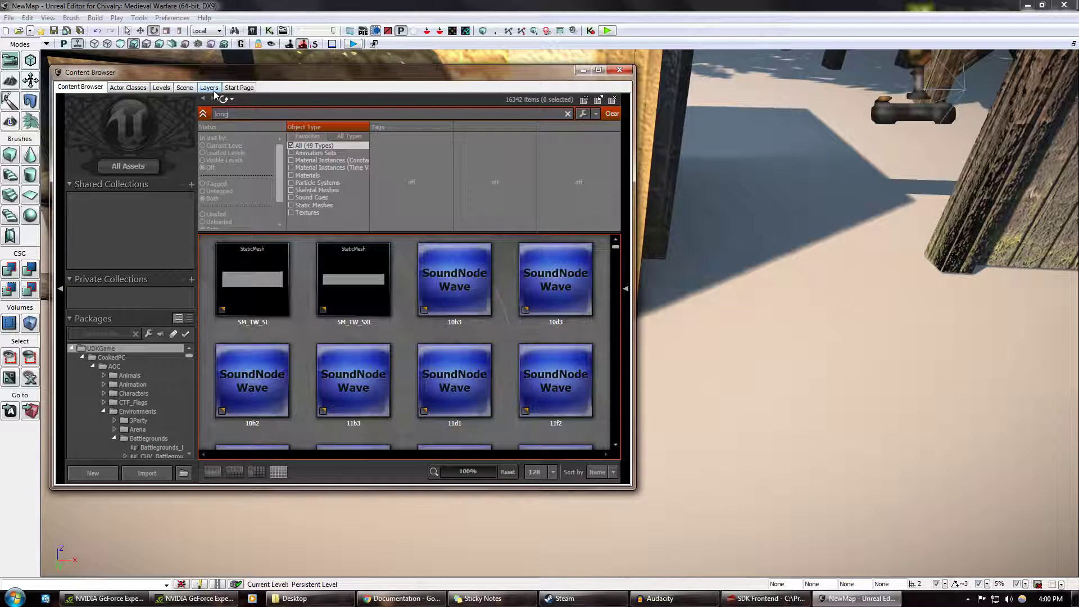
type("sword")
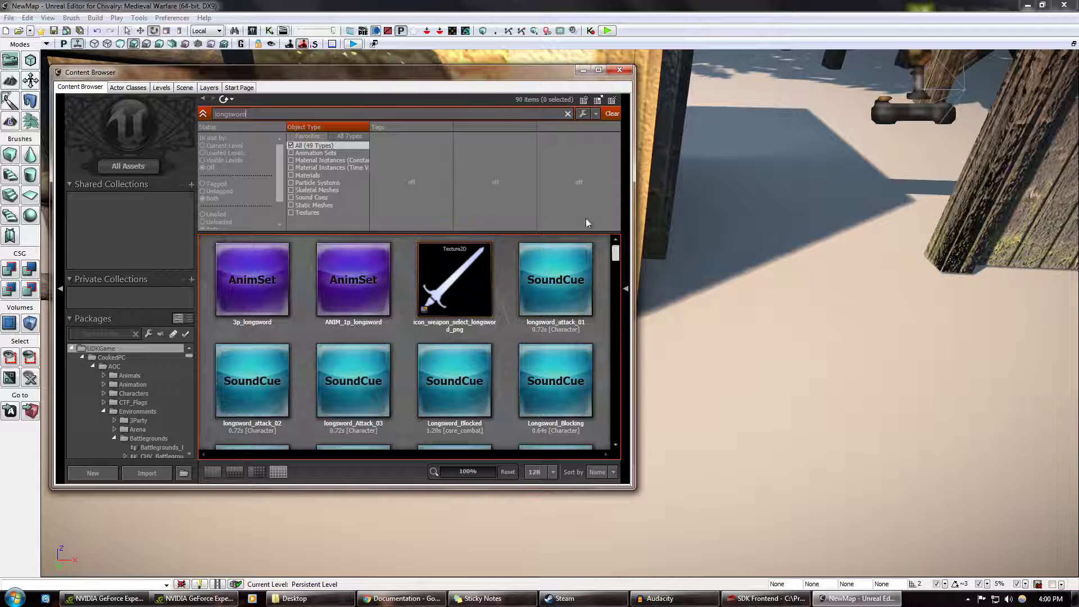
left_click(293, 205)
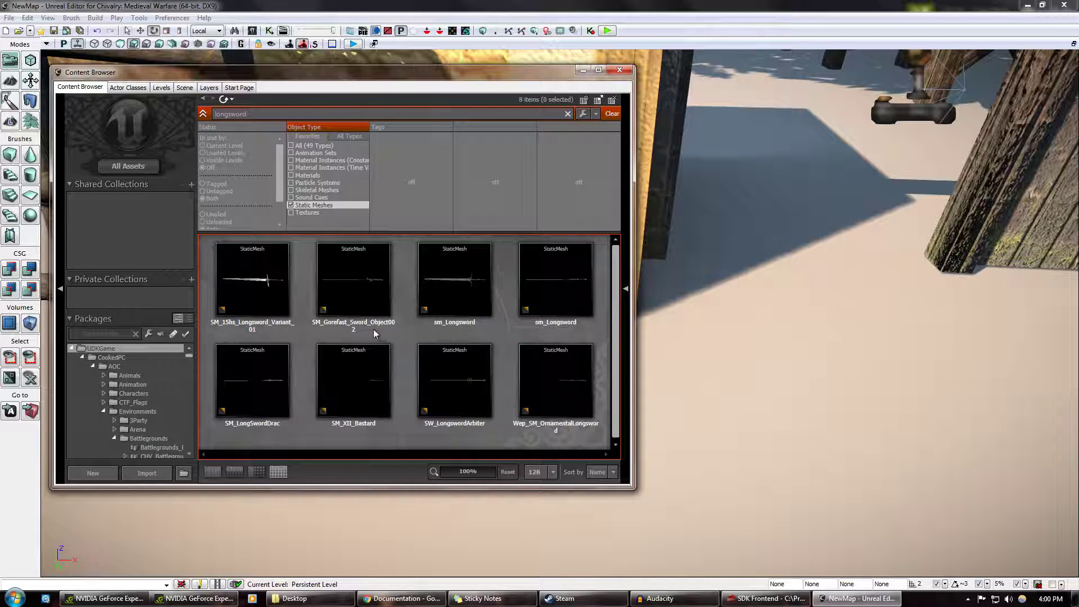
Place the sm_Longsword static mesh in the level, close the Content Browser and move the sword in front of the gold wall.
left_click_drag(240, 281, 722, 481)
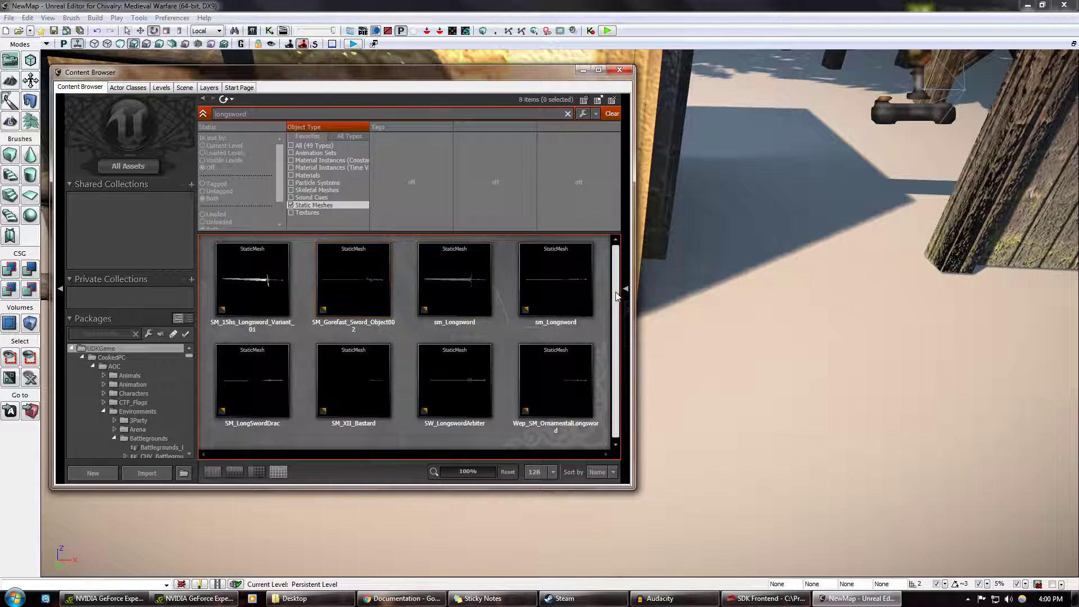
left_click_drag(558, 273, 807, 416)
right_click_drag(891, 420, 877, 393)
left_click(619, 70)
left_click_drag(689, 446, 446, 375)
key("space")
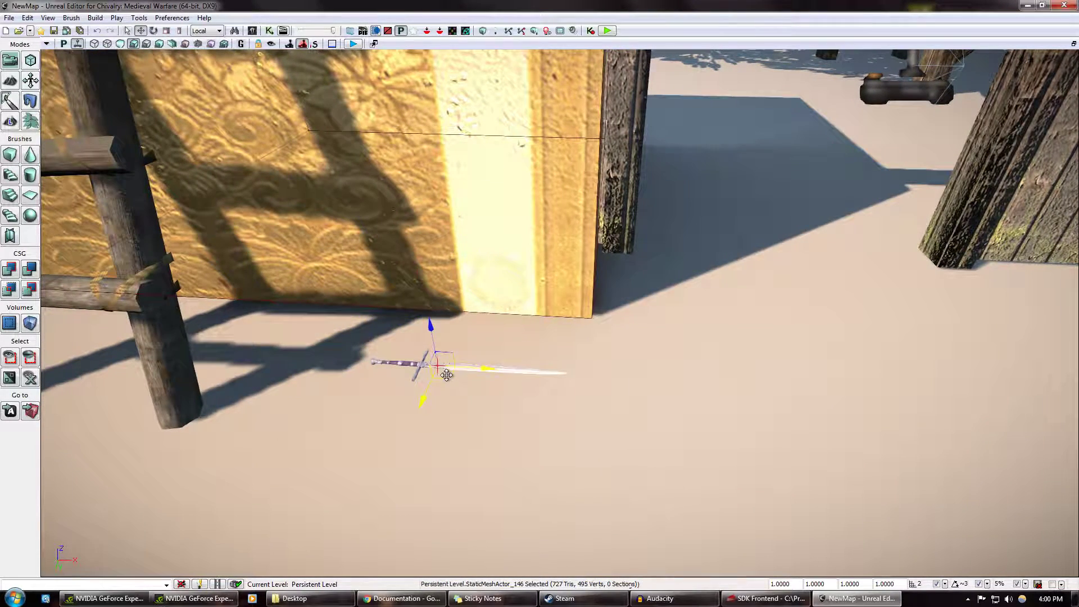
Play the level as a Mason Order Vanguard, compare the placed longsword with the one carried, and return to the editor.
left_click(607, 30)
left_click(627, 260)
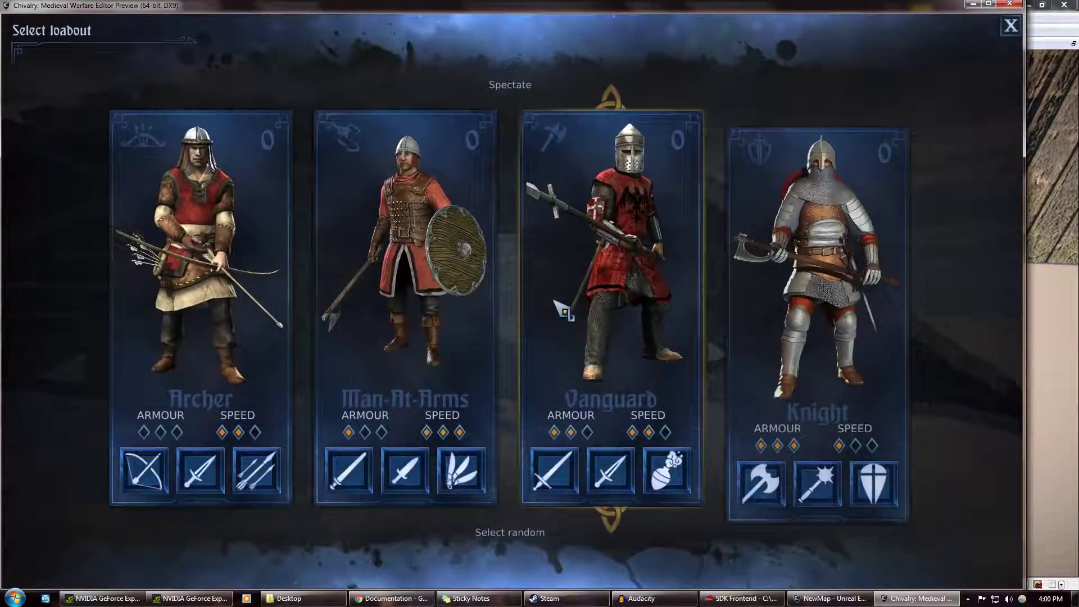
left_click(556, 302)
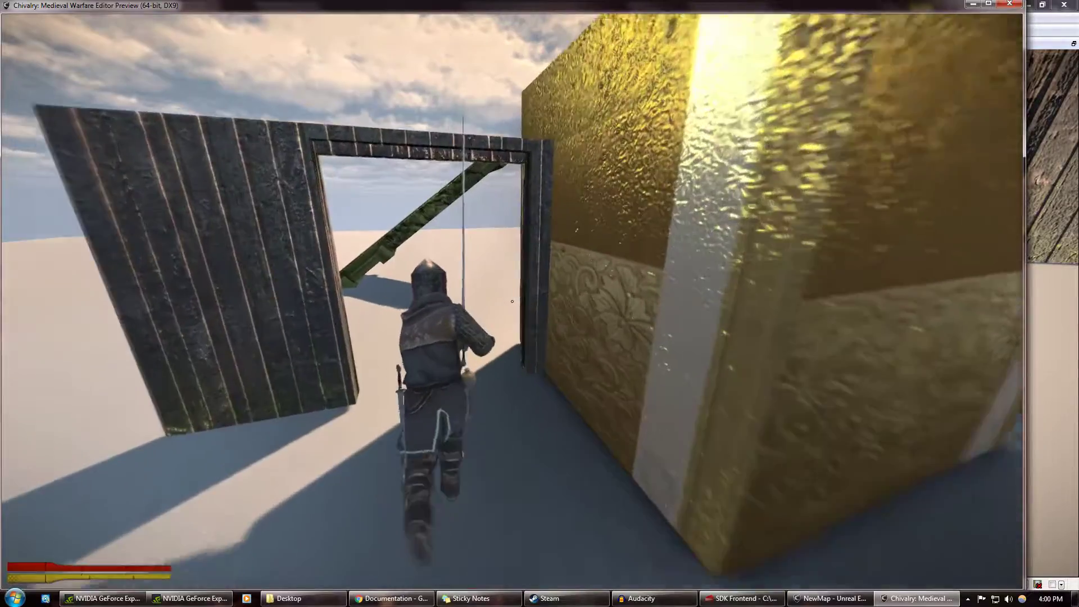
key("w")
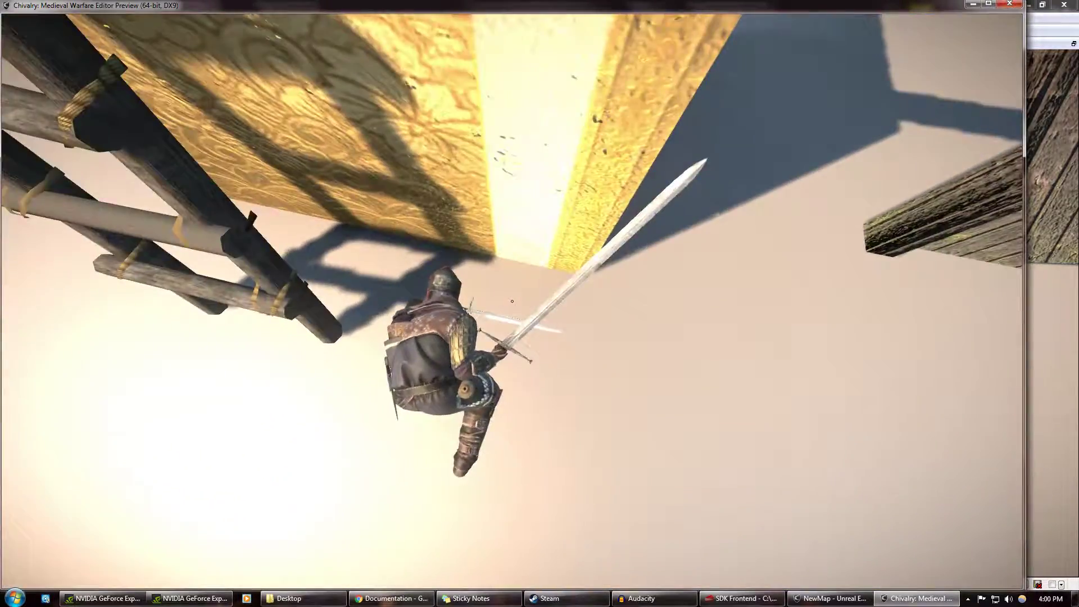
key("Escape")
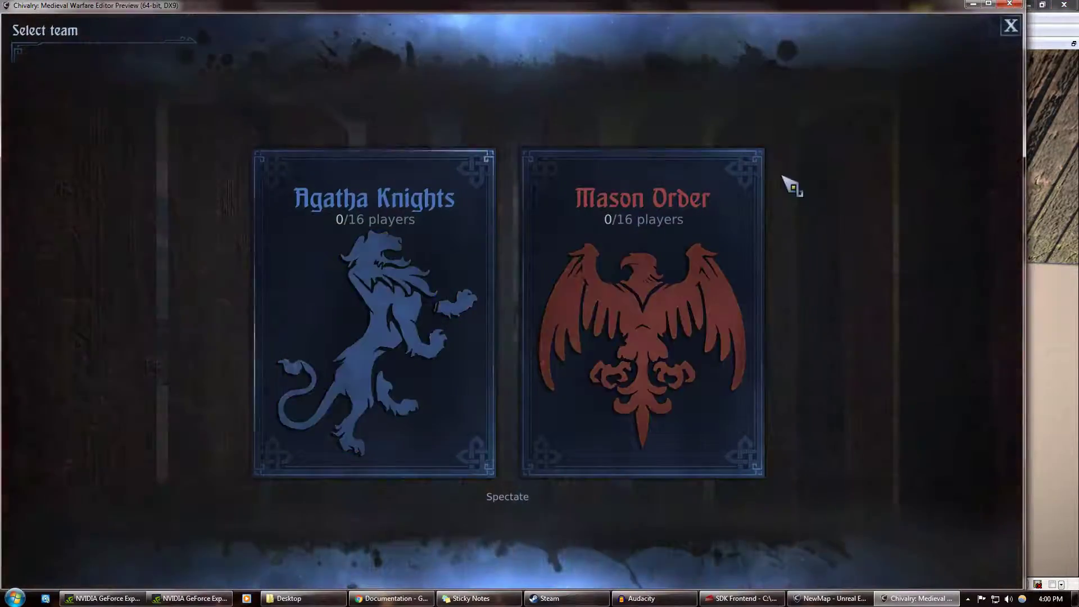
left_click(1010, 26)
key("Escape")
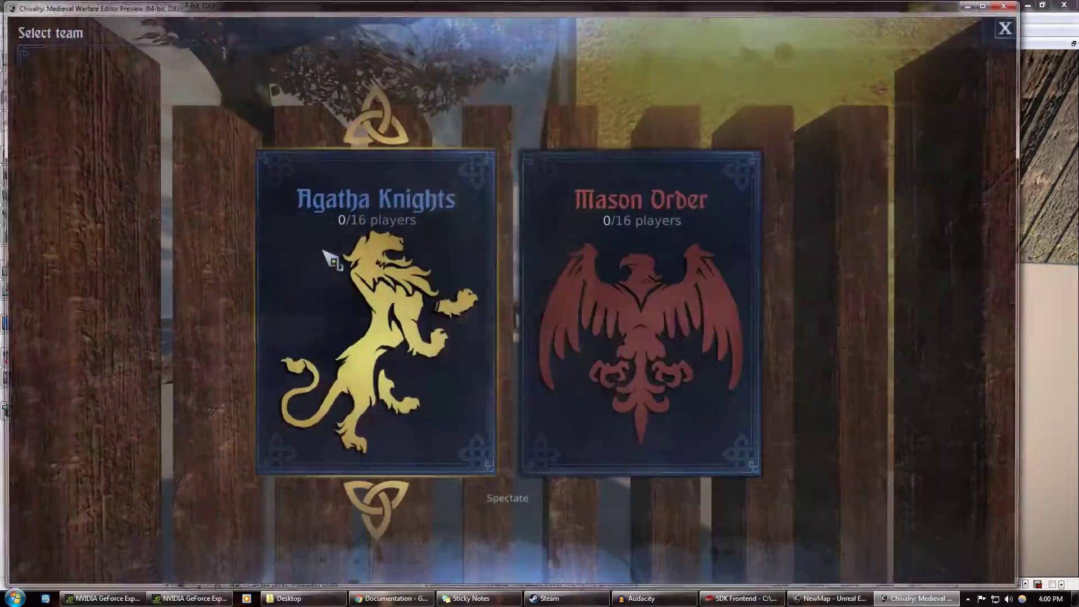
left_click(636, 315)
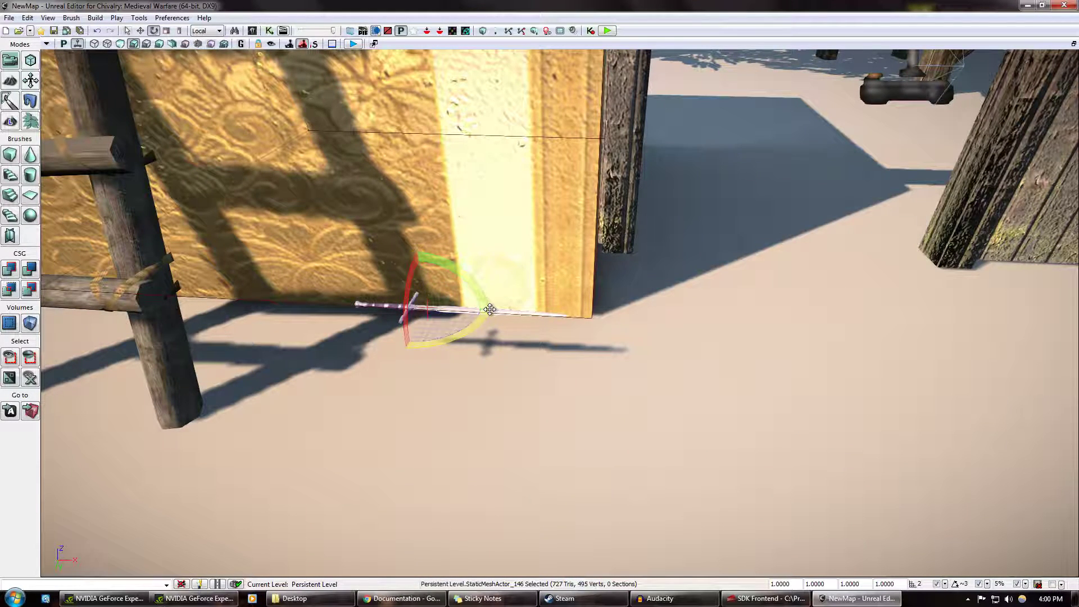
Enlarge the placed longsword uniformly to a scale of about 1.77.
left_click_drag(482, 311, 485, 311)
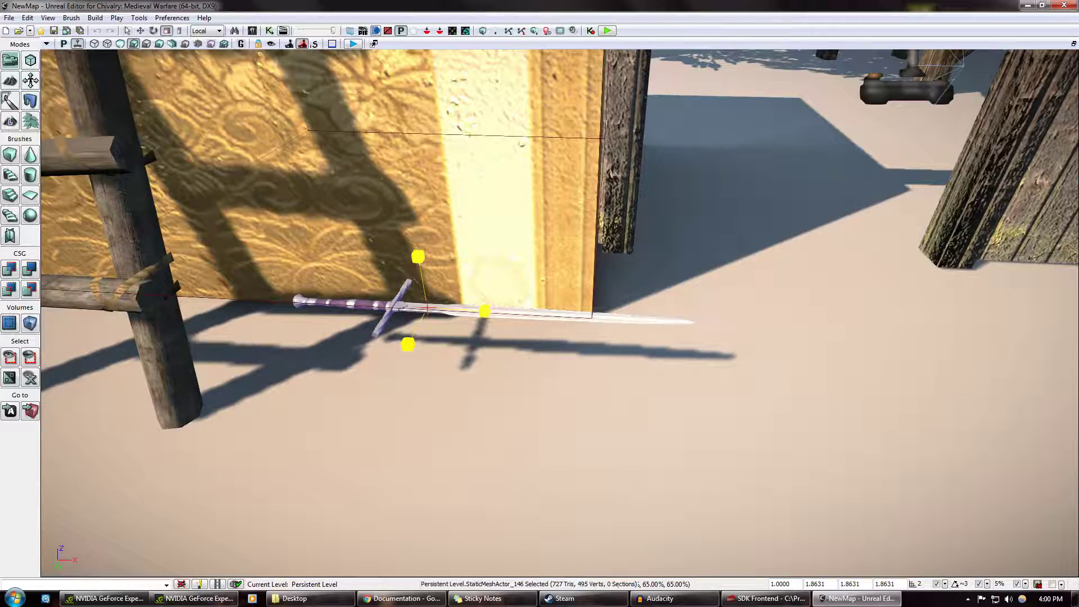
right_click_drag(571, 442, 496, 346)
key("space")
left_click_drag(489, 354, 484, 352)
Stand the longsword upright with the blade pointing down and adjust its height so the tip meets the ground.
left_click_drag(463, 310, 530, 252)
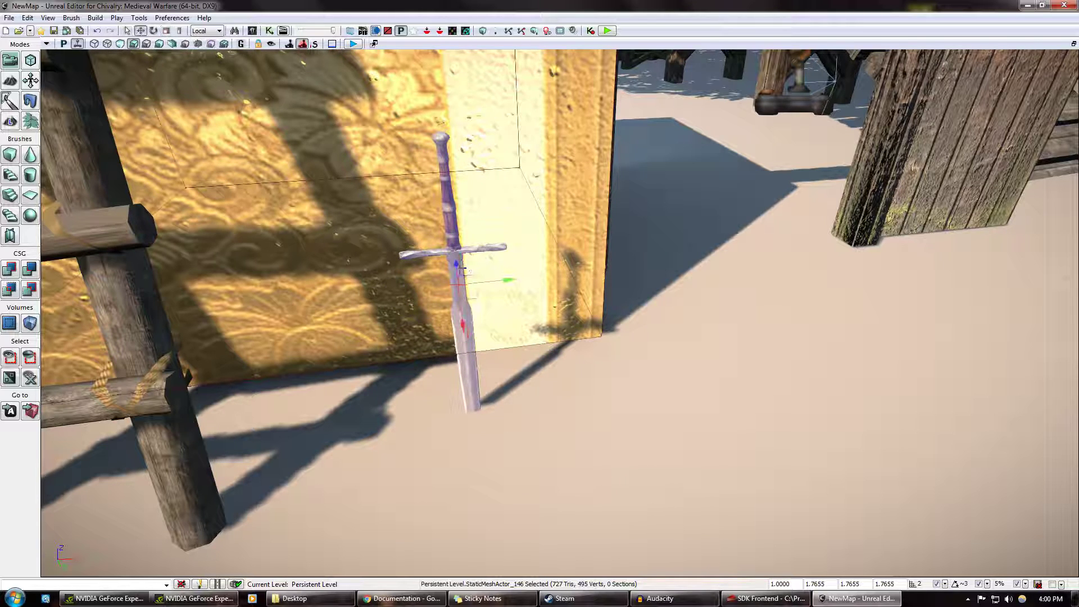
left_click_drag(463, 270, 458, 288)
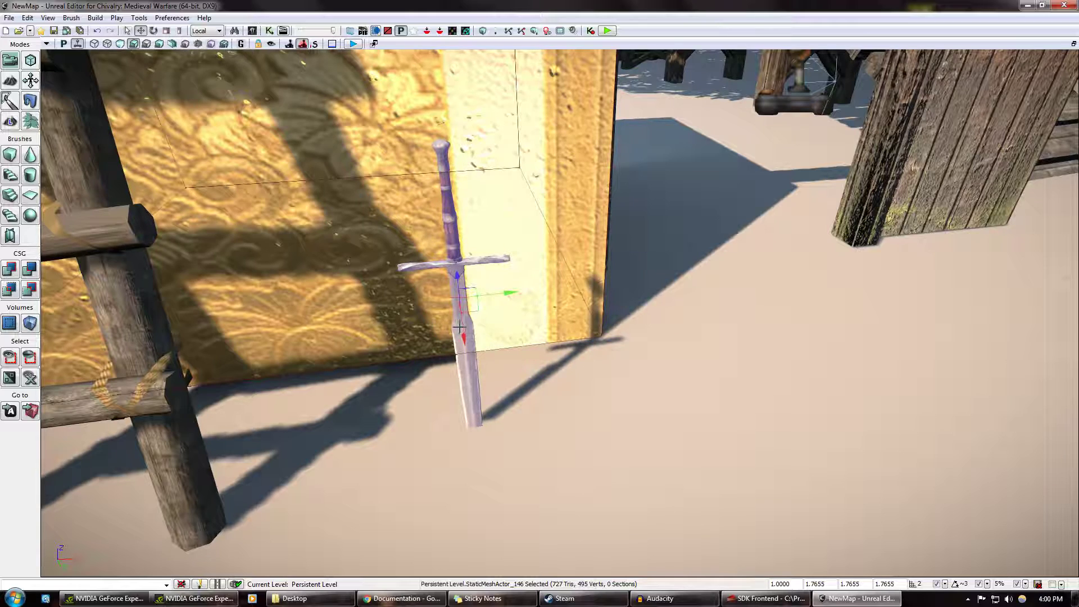
left_click_drag(460, 326, 459, 223)
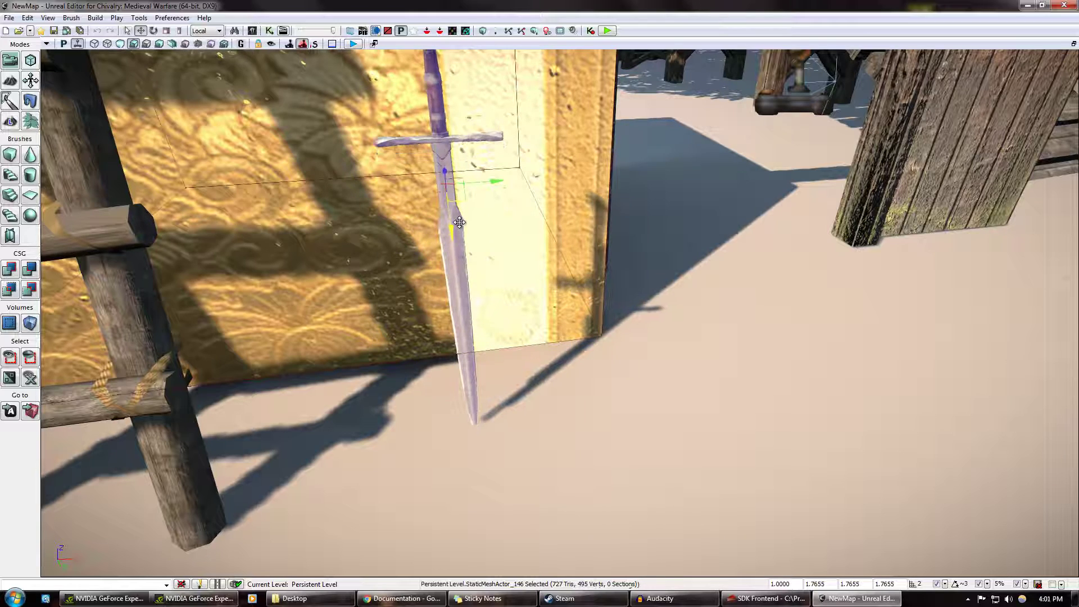
Move the longsword's pivot to the tip of its blade.
right_click_drag(540, 326, 474, 325)
right_click(510, 316)
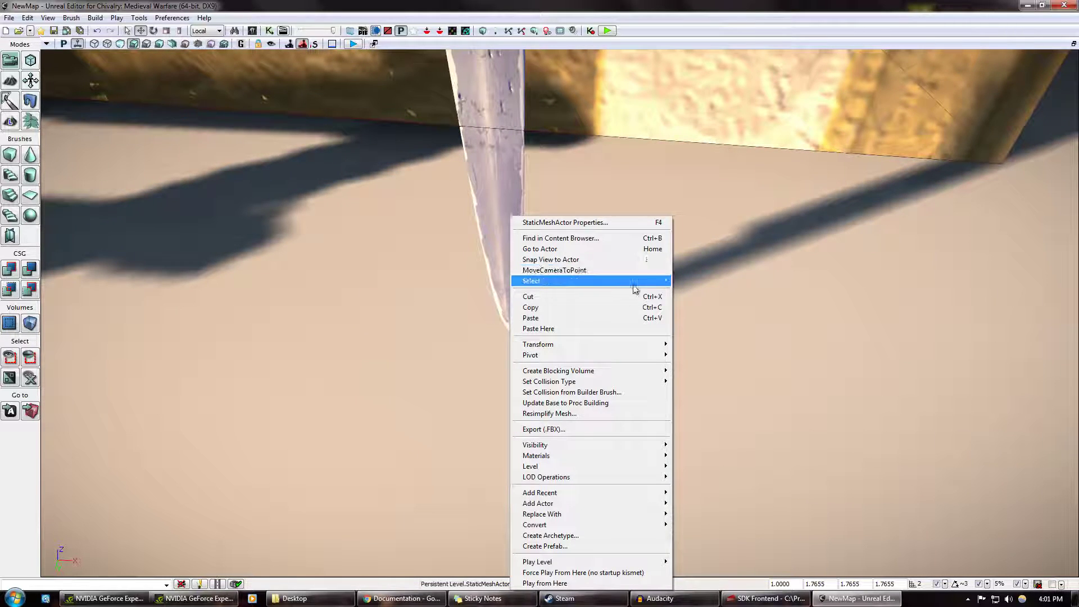
mouse_move(626, 282)
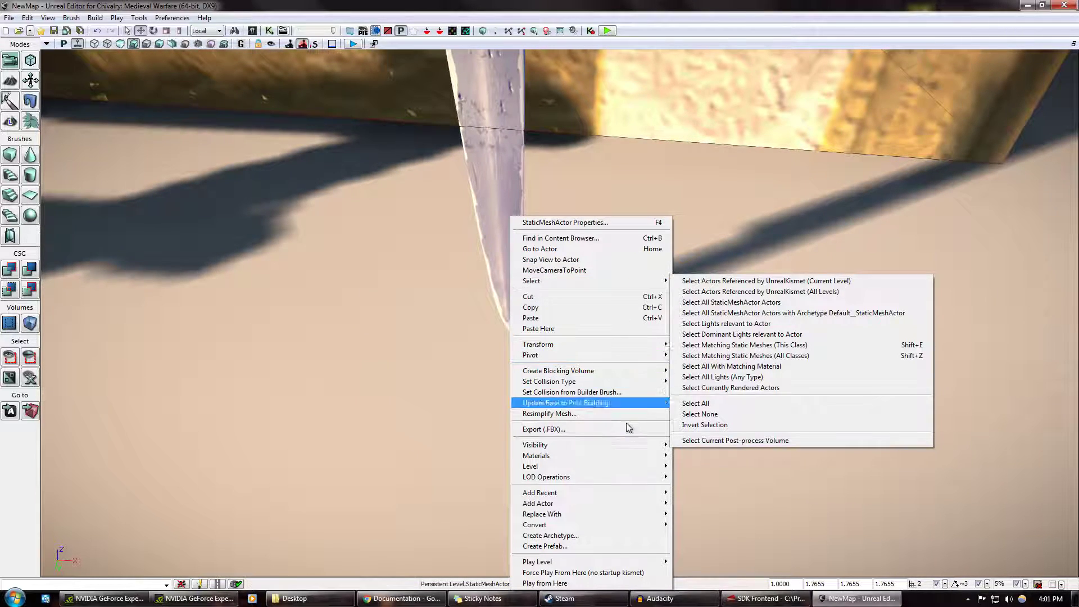
mouse_move(619, 493)
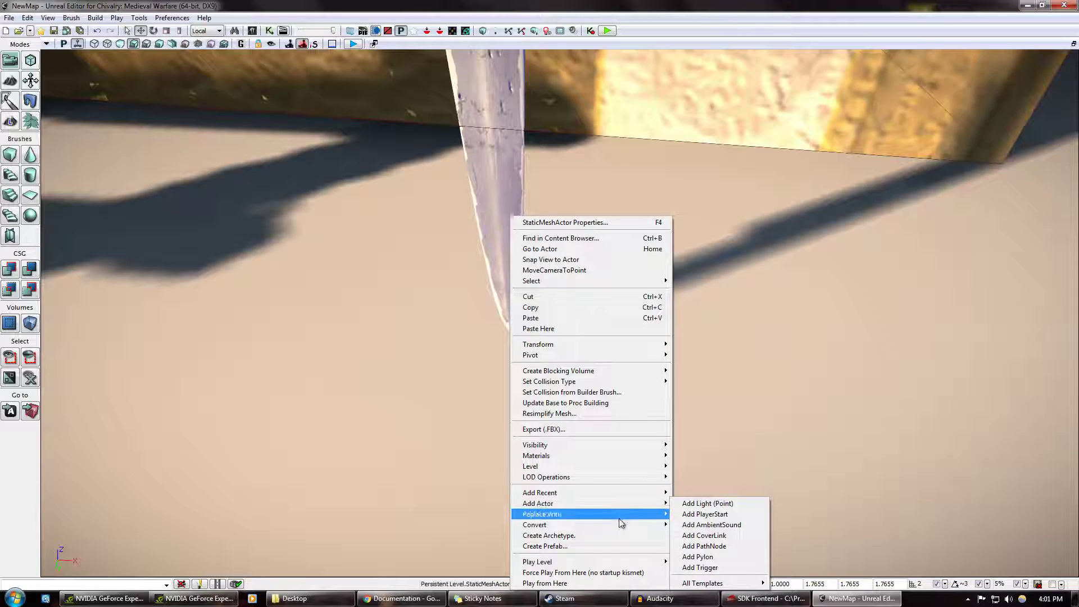
mouse_move(647, 357)
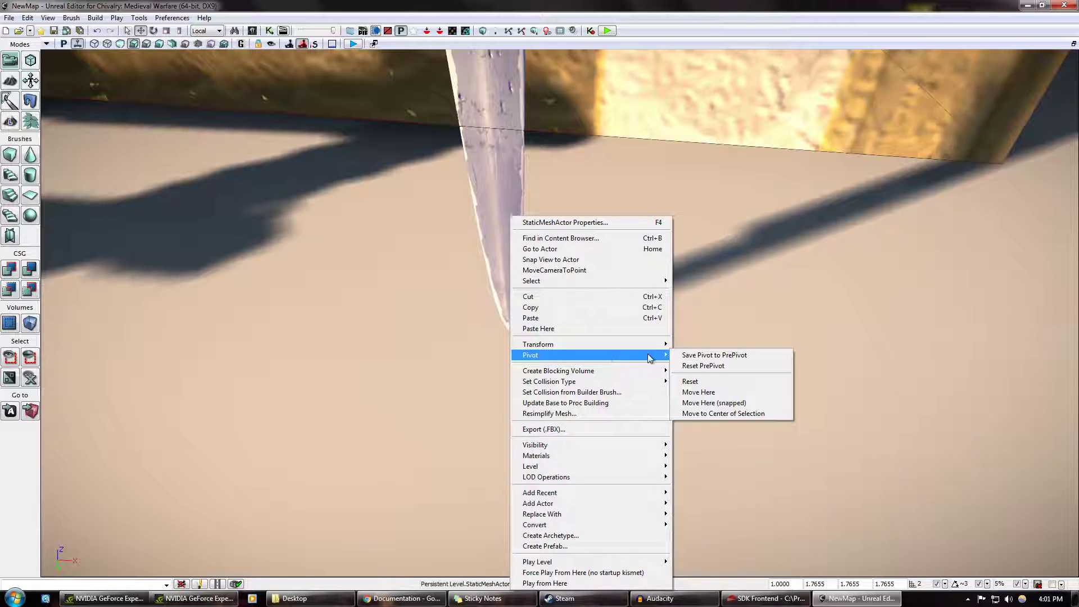
left_click(717, 393)
Rotate the longsword about its blade tip so that the handle leans against the golden wall.
right_click_drag(711, 387, 718, 392)
key("space")
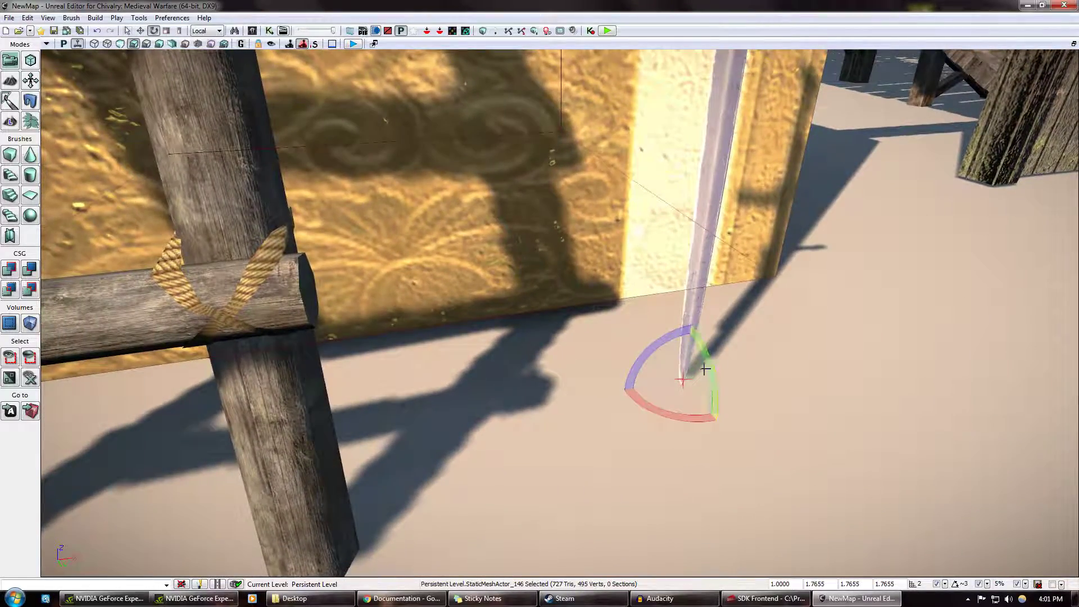
left_click_drag(706, 355, 781, 359)
right_click_drag(781, 359, 661, 290)
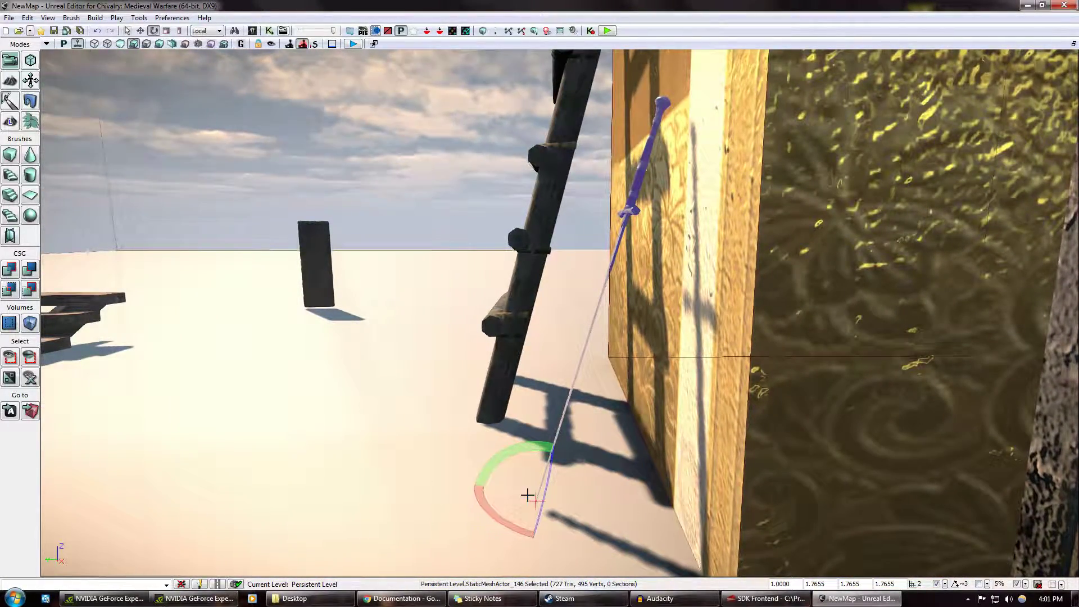
left_click_drag(524, 452, 554, 454)
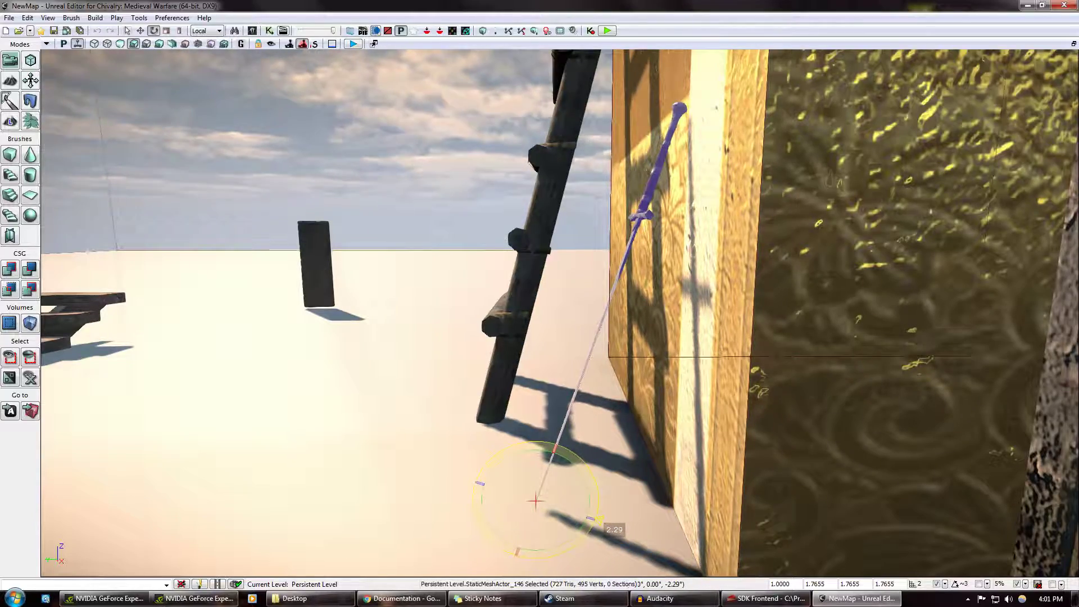
Play the level, look at the leaning longsword beside the character, and return to the editor.
right_click_drag(554, 453, 528, 7)
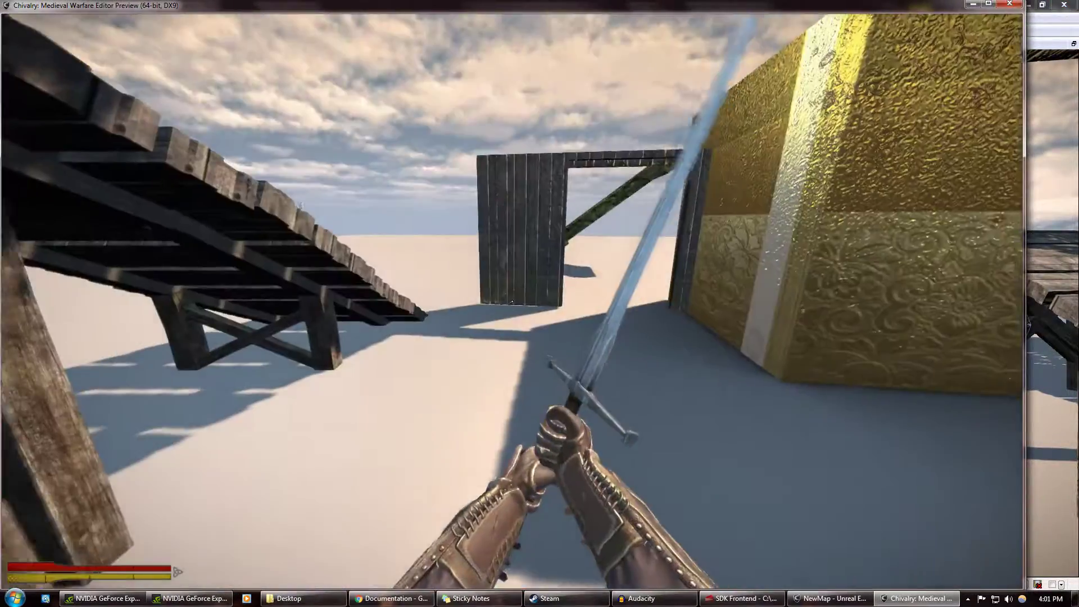
key("p")
key("w")
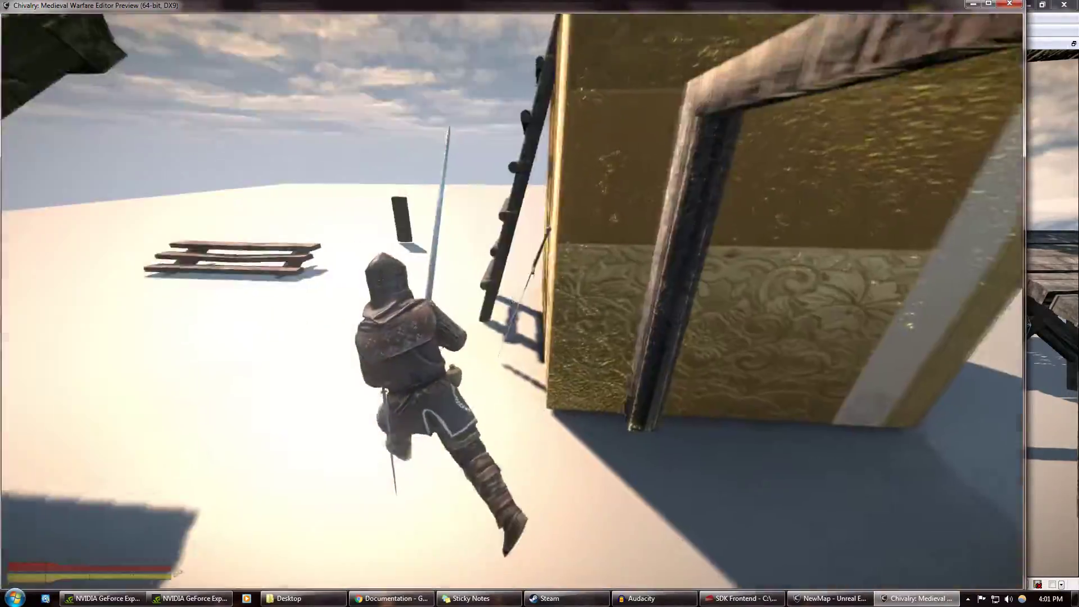
key("ctrl")
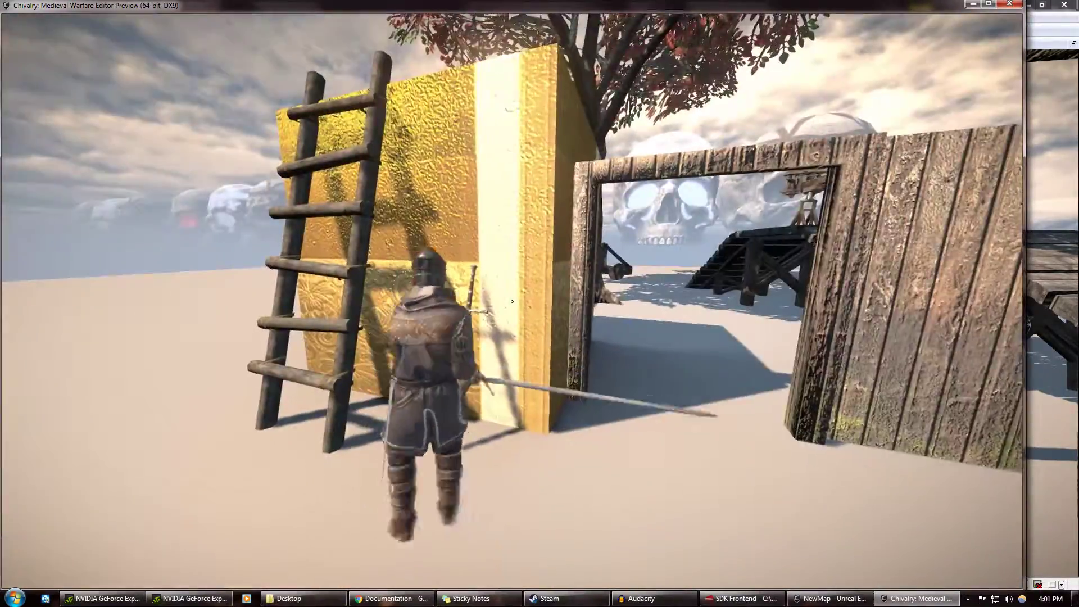
key("Escape")
Duplicate the leaning longsword twice sideways along the golden wall to make an evenly spaced row of three swords.
right_click_drag(616, 463, 614, 365)
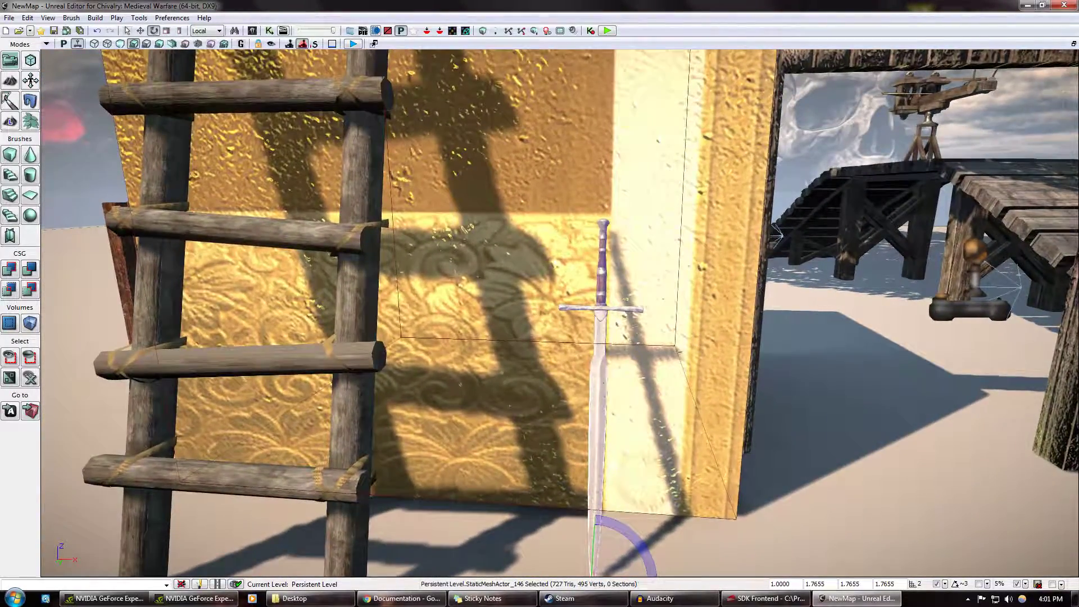
scroll(613, 365, "down", 3)
key("space")
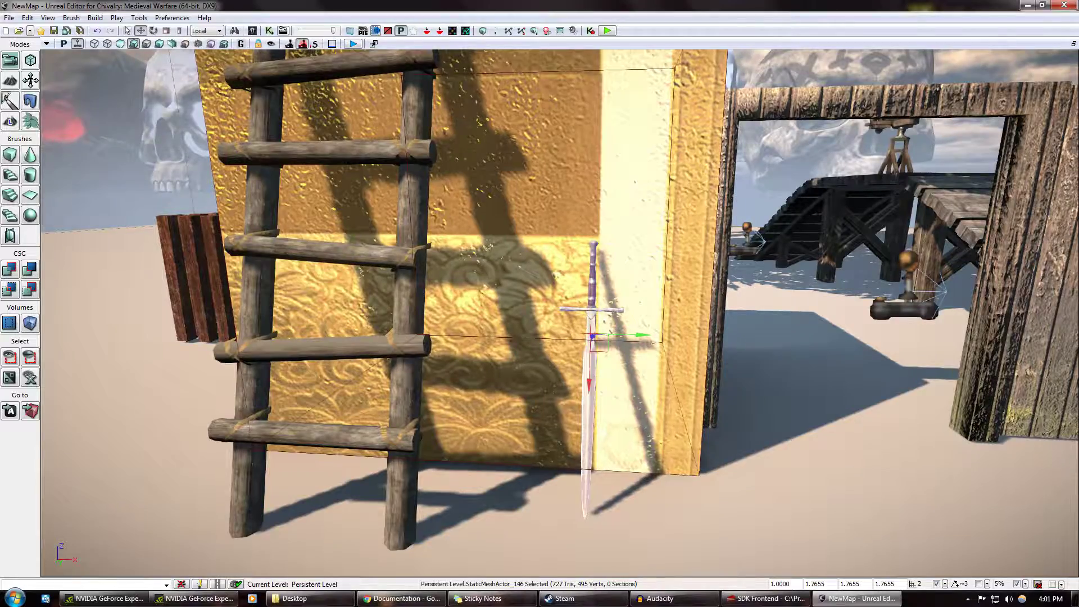
right_click_drag(613, 225, 614, 282)
scroll(614, 281, "up", 6)
scroll(622, 203, "down", 1)
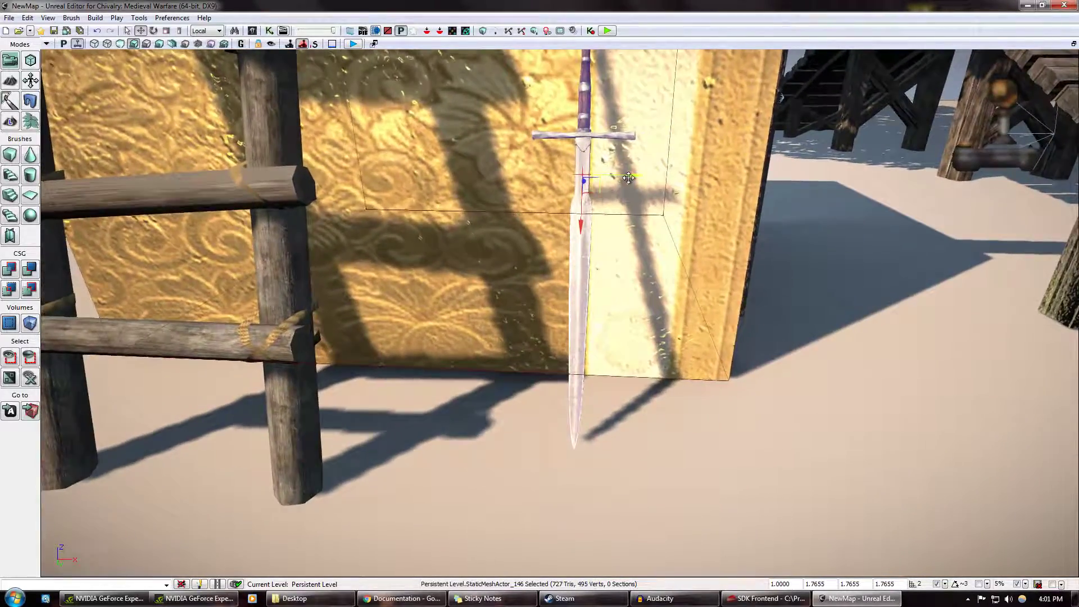
left_click_drag(629, 178, 631, 258)
left_click_drag(563, 297, 720, 302, "alt")
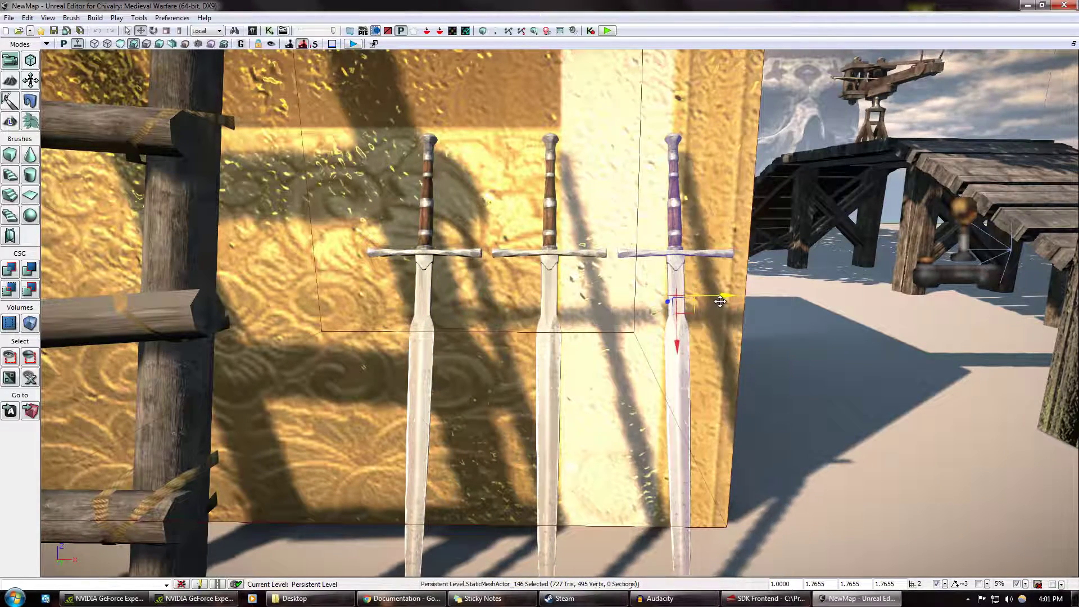
Load the SW_LongswordArbiter static mesh from the content browser's longsword results as a replacement for the end sword nearest the wall's corner.
right_click(683, 375)
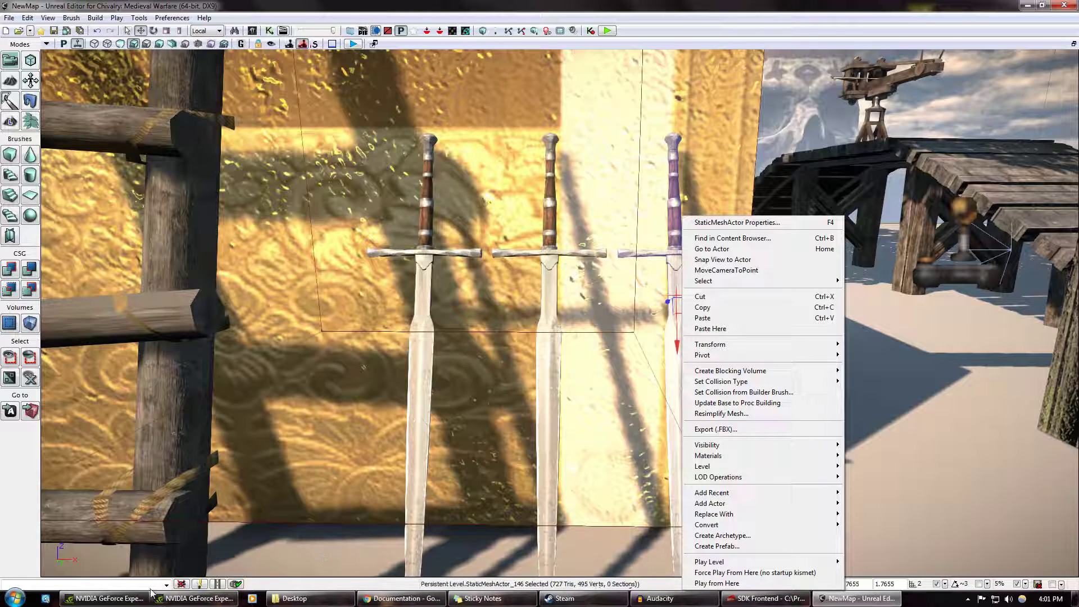
left_click(528, 2)
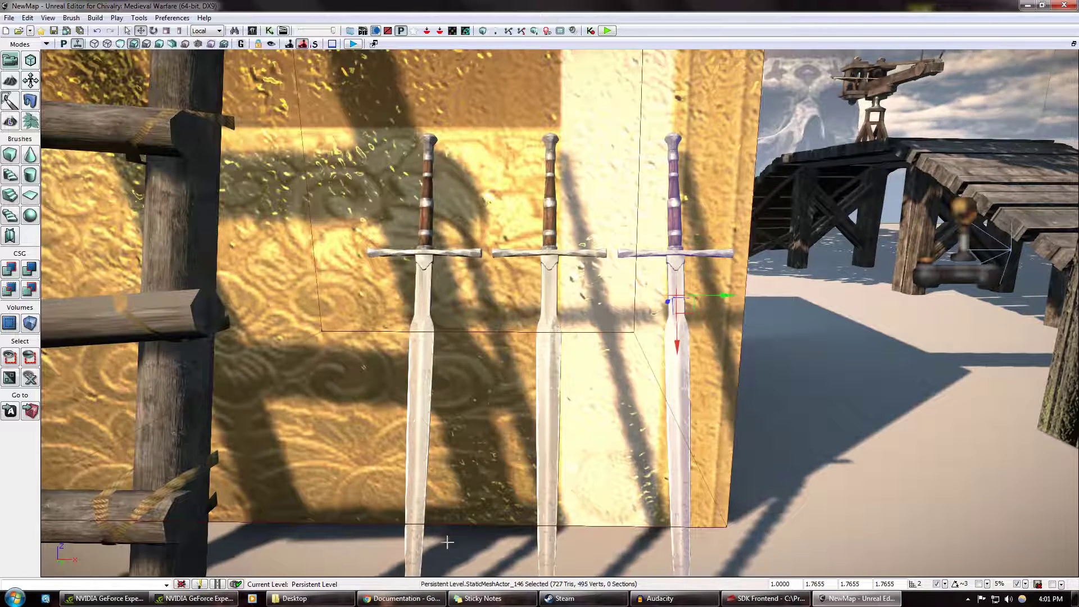
left_click(253, 31)
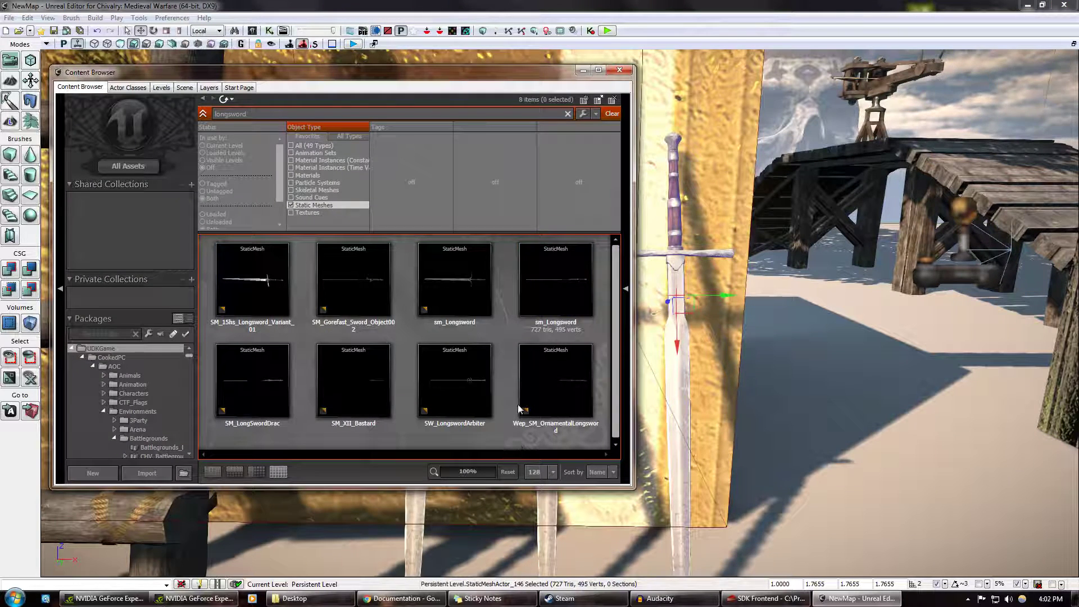
left_click(459, 376)
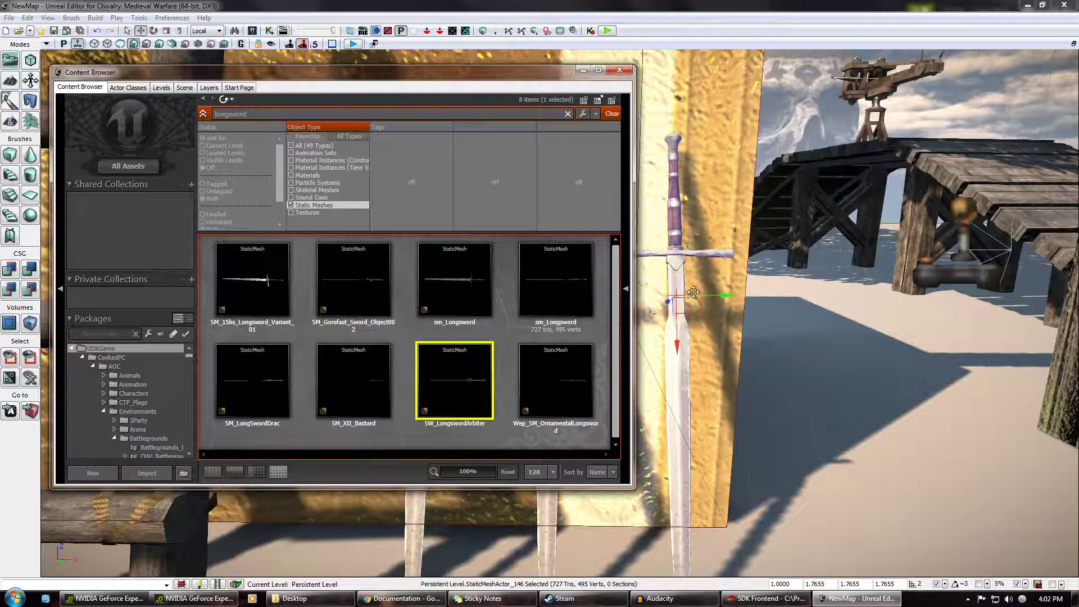
right_click(678, 281)
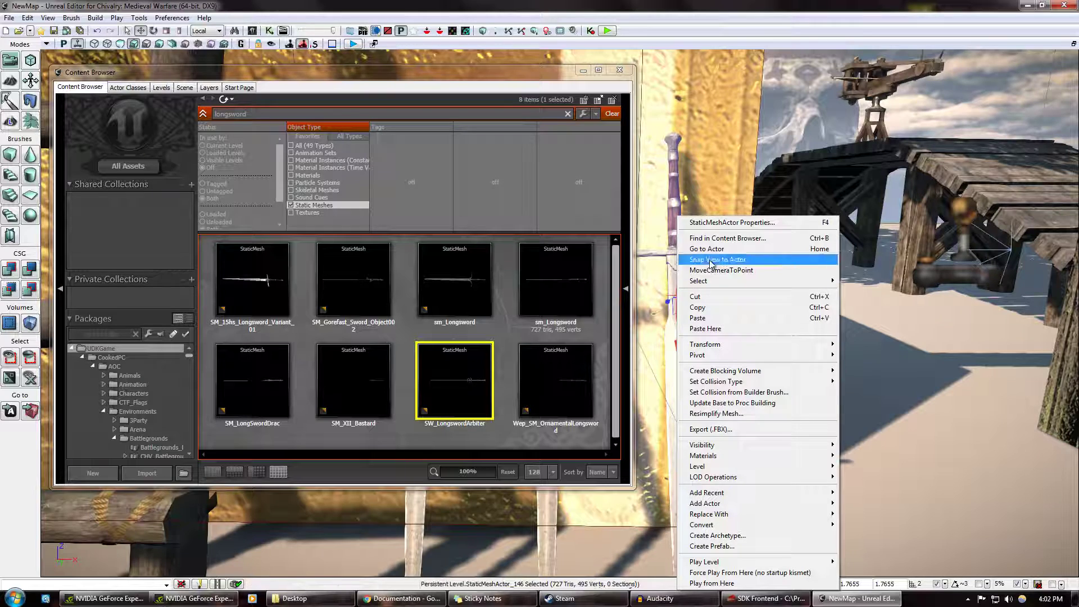
mouse_move(737, 516)
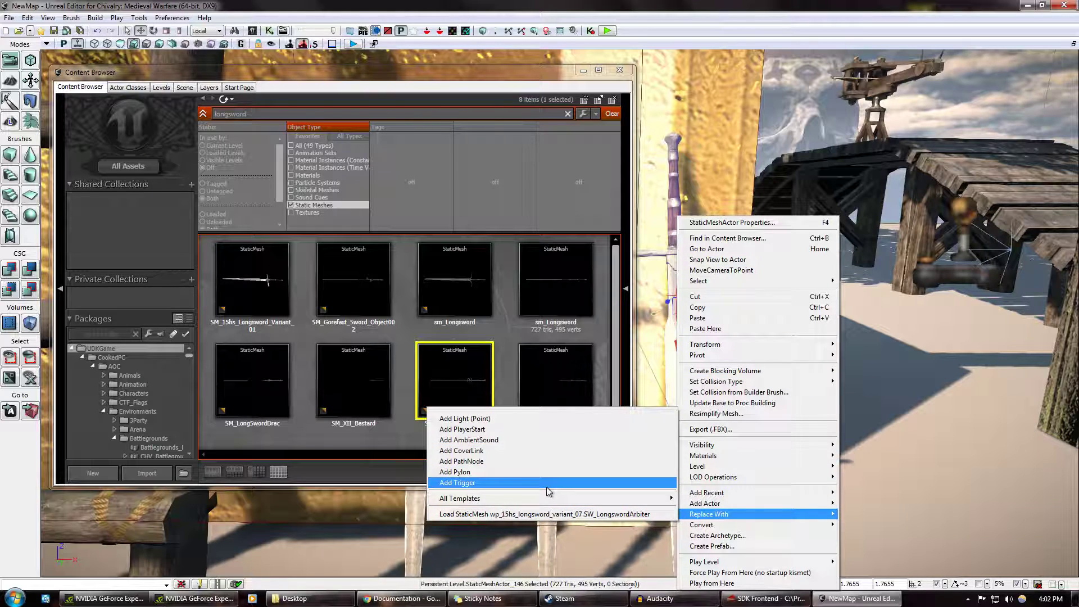
left_click(537, 514)
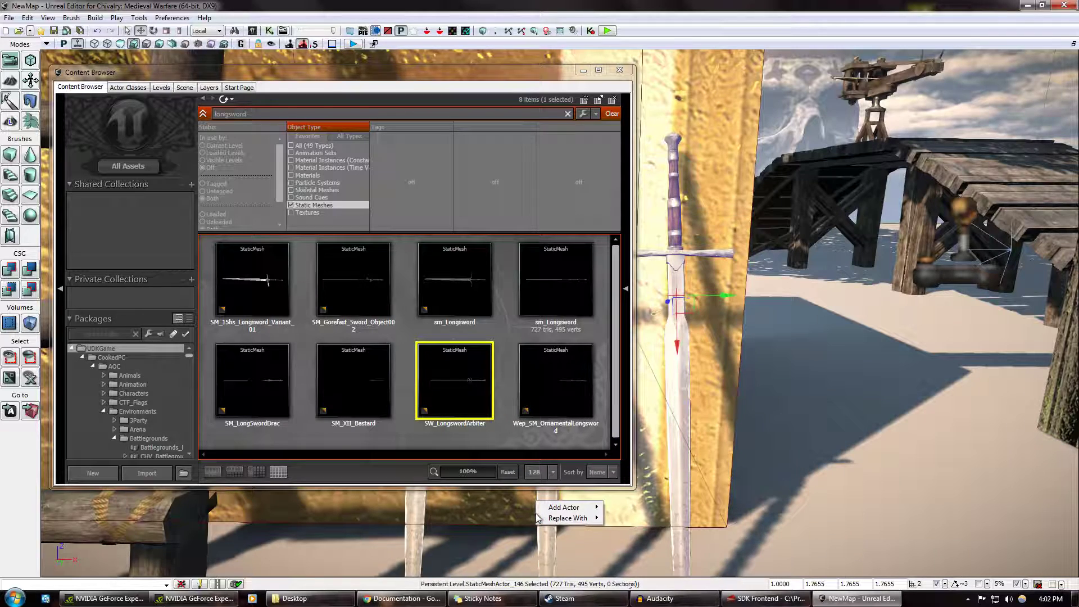
mouse_move(584, 520)
left_click(679, 362)
scroll(678, 359, "up", 2)
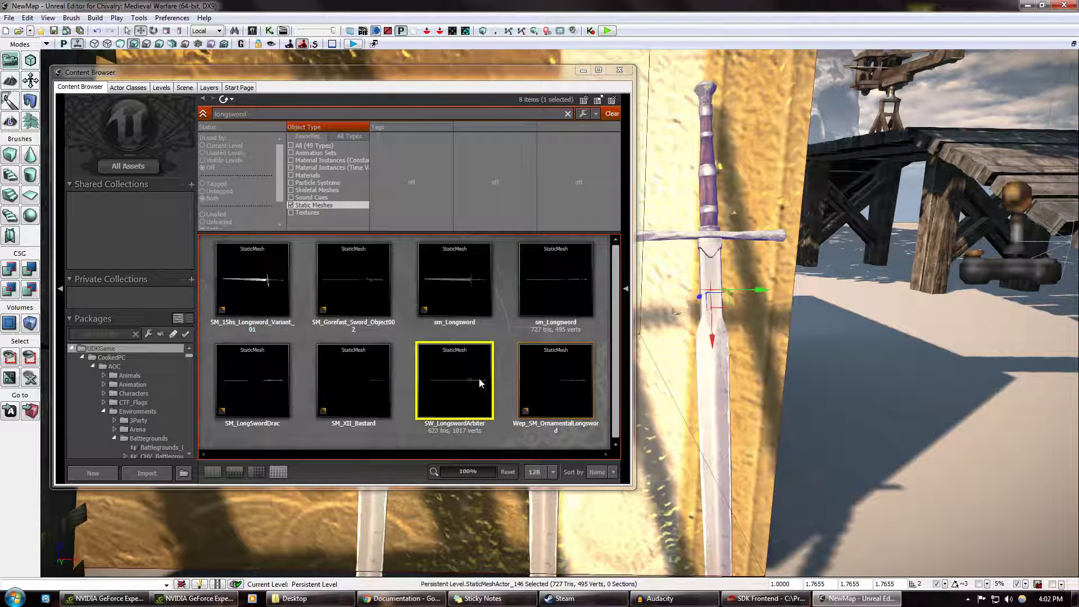
Replace the sword nearest the wall's corner with the SW_LongswordArbiter static mesh and raise it level with the other swords.
right_click(715, 373)
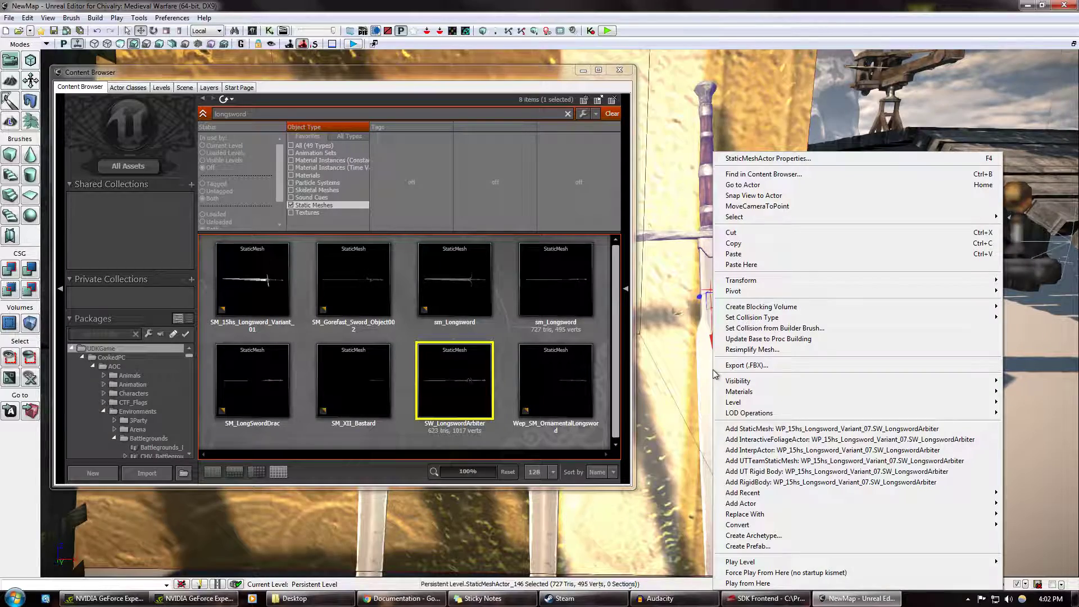
mouse_move(745, 520)
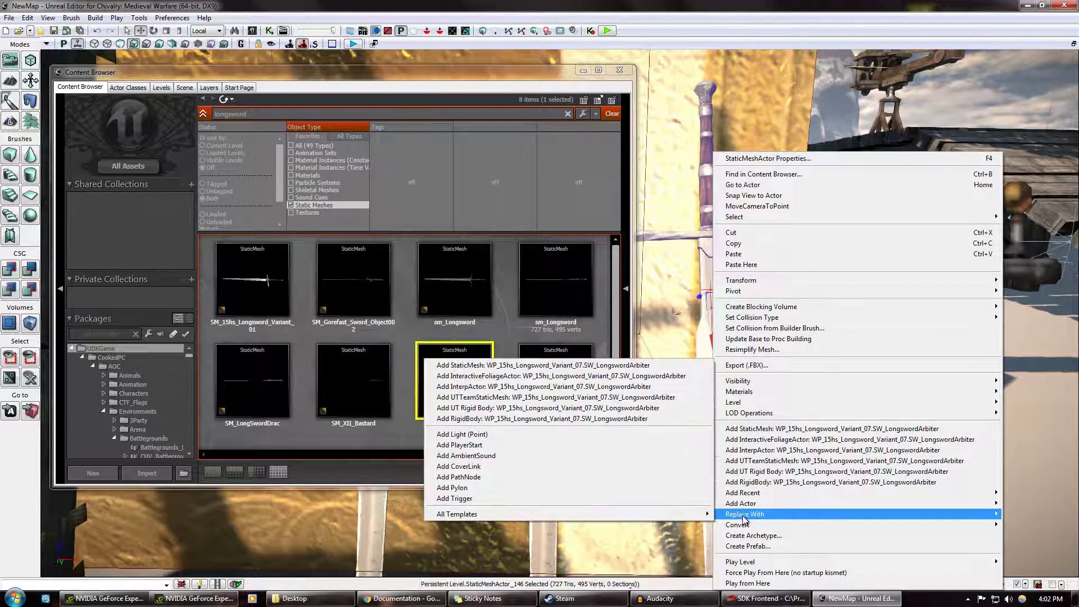
left_click(588, 365)
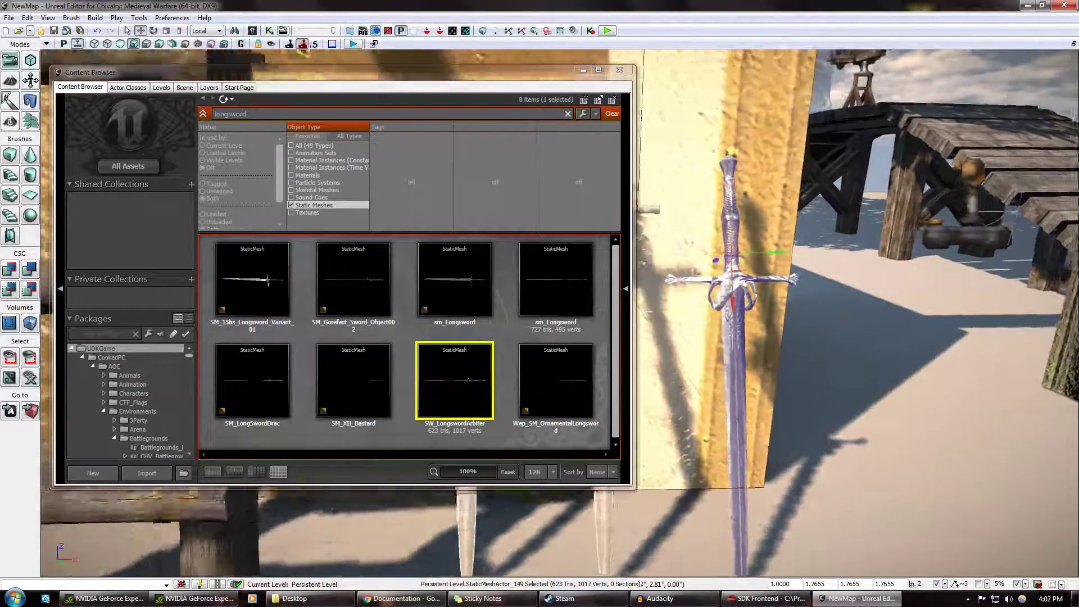
right_click_drag(707, 316, 700, 310)
left_click_drag(708, 316, 710, 250)
right_click_drag(796, 353, 644, 391)
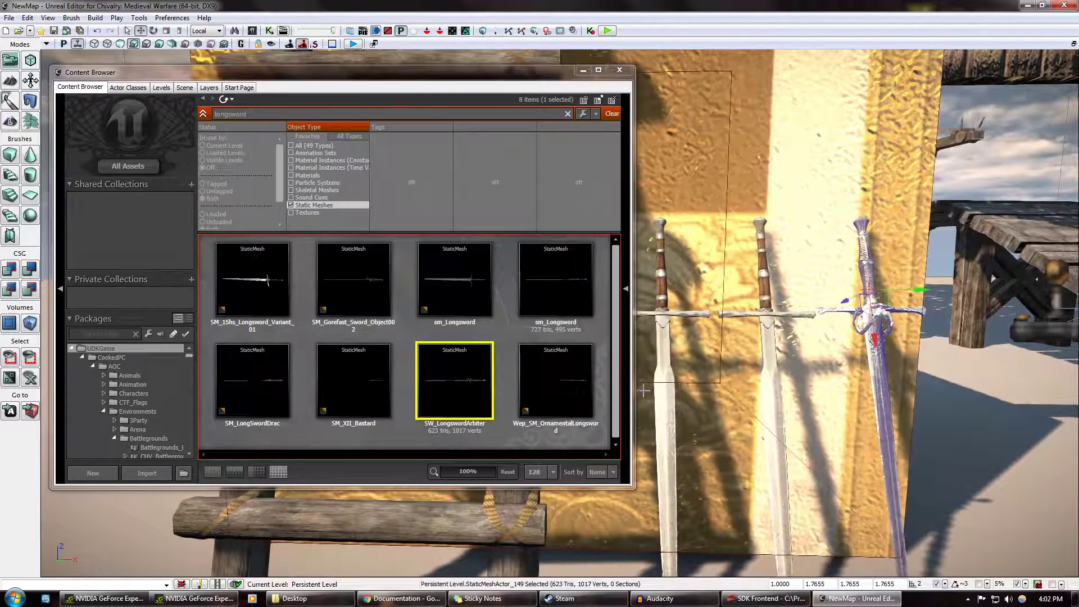
Select the sword nearest the ladder and load the WP_15hs_Longsword.sm_Longsword static mesh for replacing it.
left_click(662, 387)
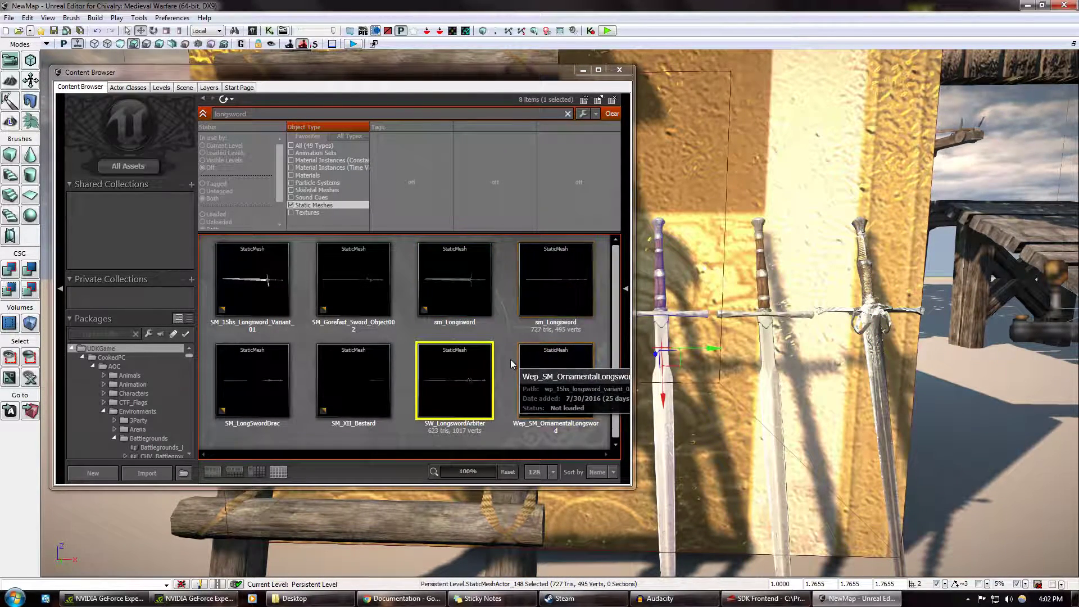
left_click(469, 291)
right_click(663, 419)
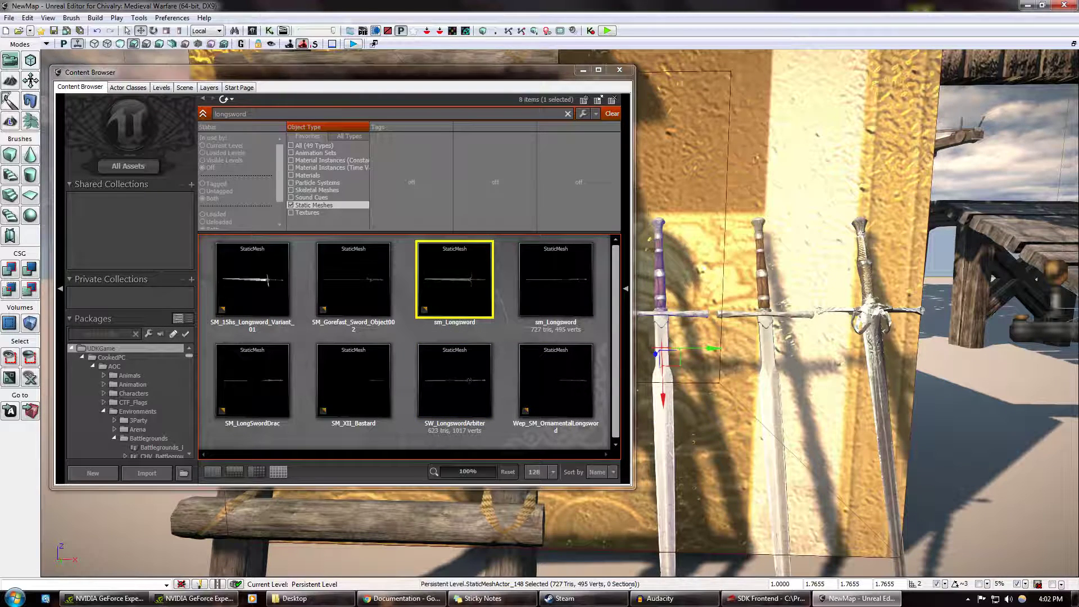
mouse_move(800, 325)
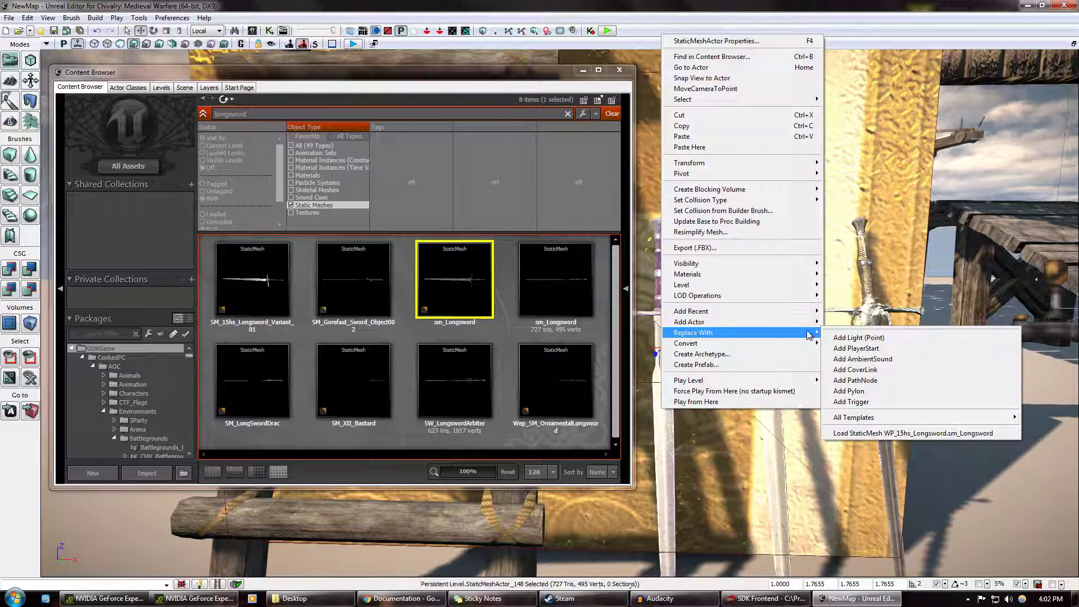
left_click(473, 287)
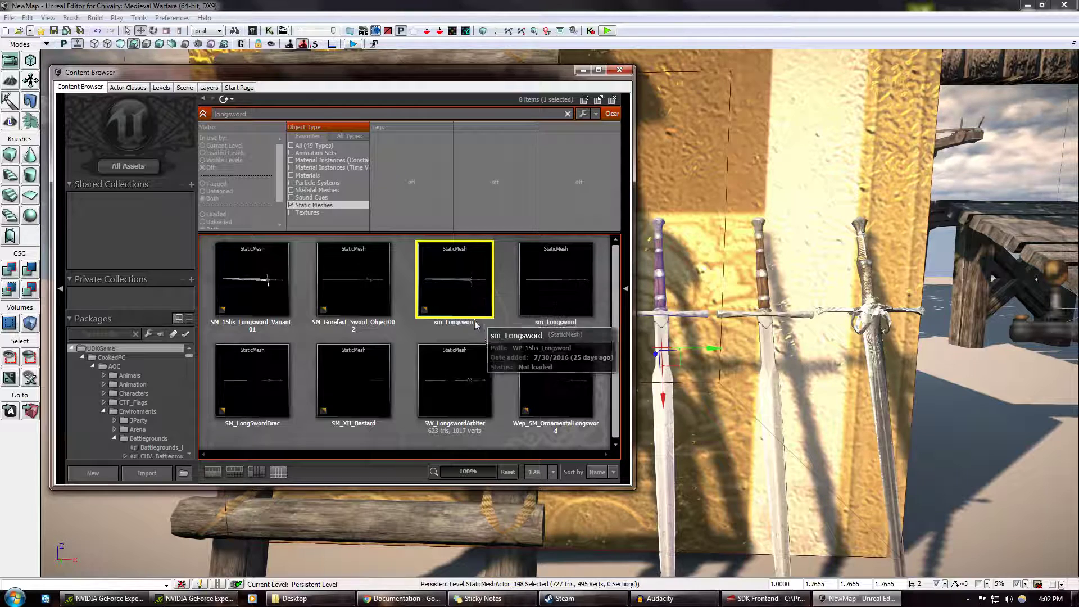
right_click(668, 421)
mouse_move(789, 331)
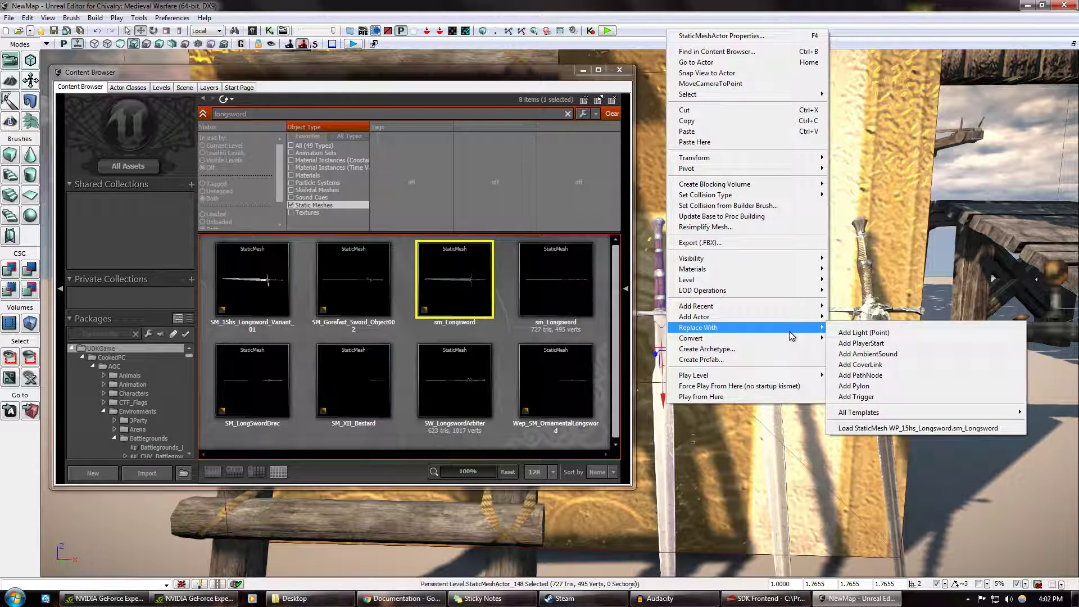
left_click(883, 428)
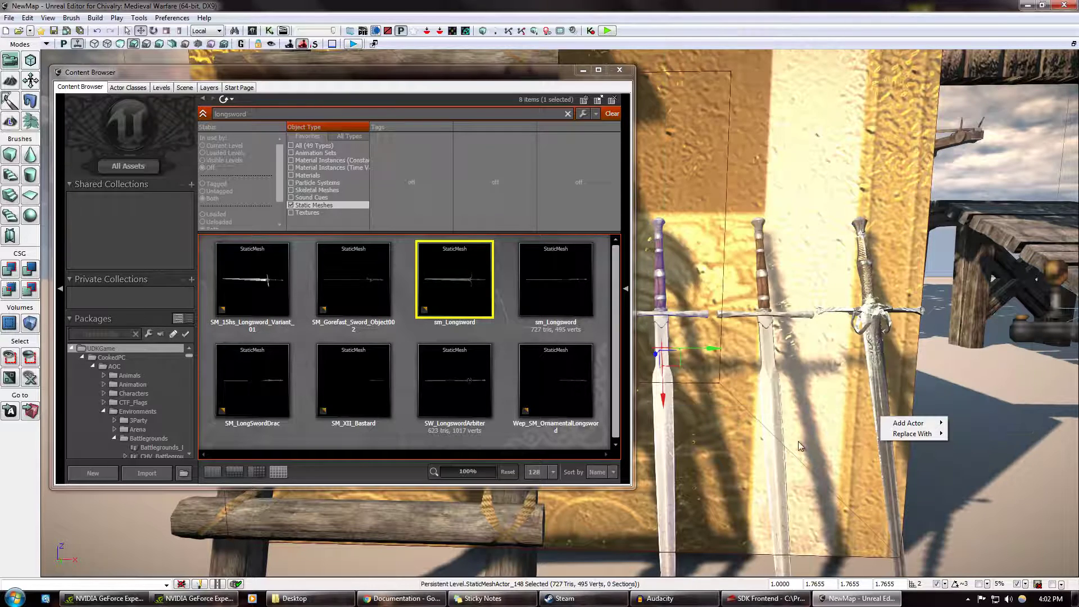
Replace the sword nearest the ladder with the WP_15hs_Longsword.sm_Longsword static mesh and raise it to line up with its neighbours.
left_click(665, 431)
right_click(666, 429)
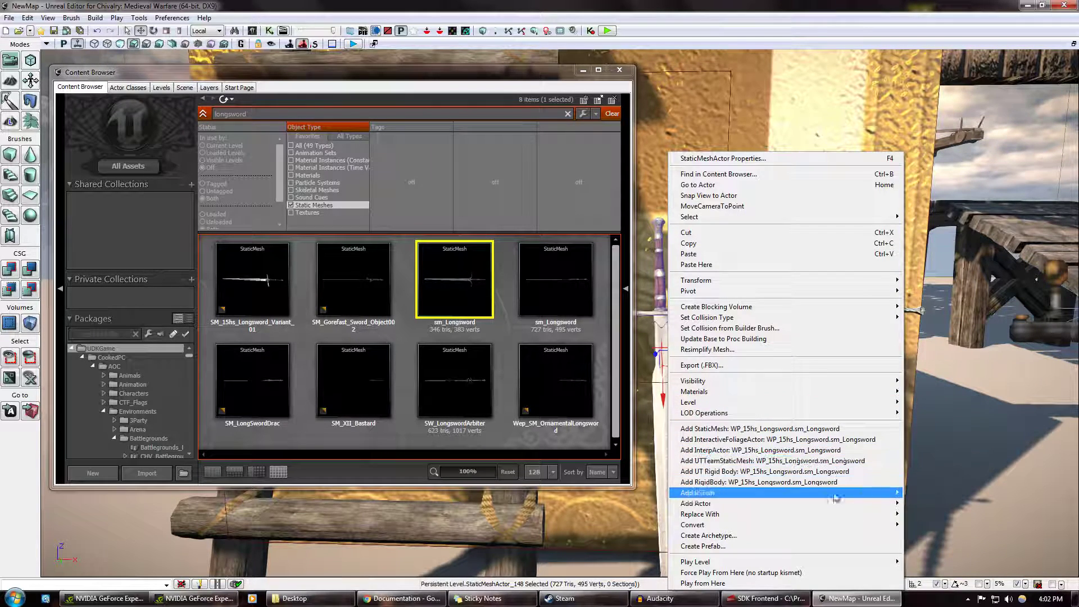
mouse_move(843, 516)
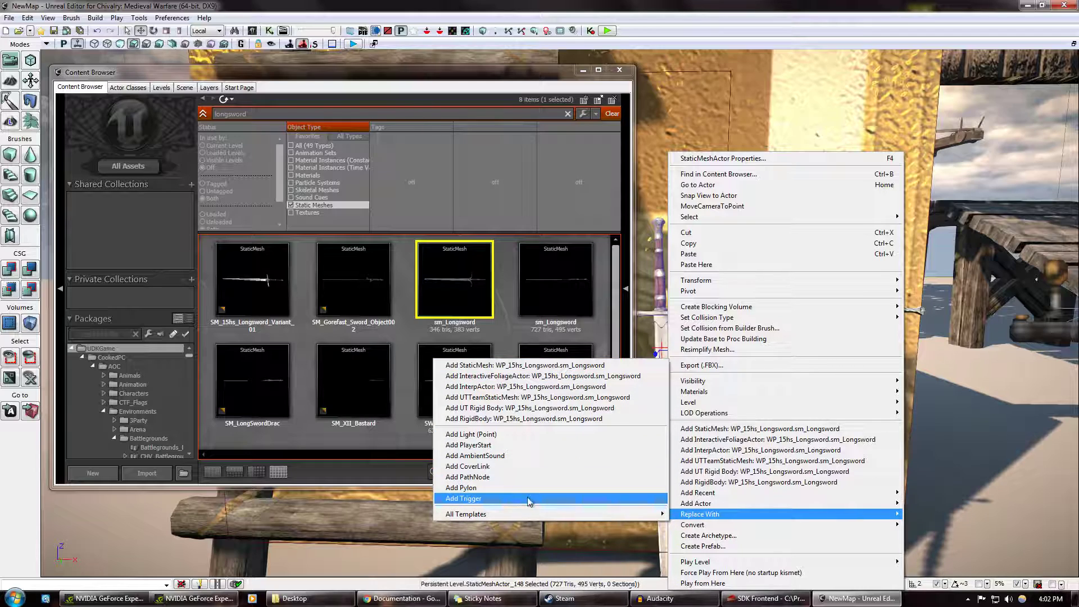
left_click(530, 371)
mouse_move(766, 344)
right_mouse_down()
mouse_move(742, 354)
mouse_move(766, 343)
right_mouse_up()
left_click_drag(764, 343, 767, 271)
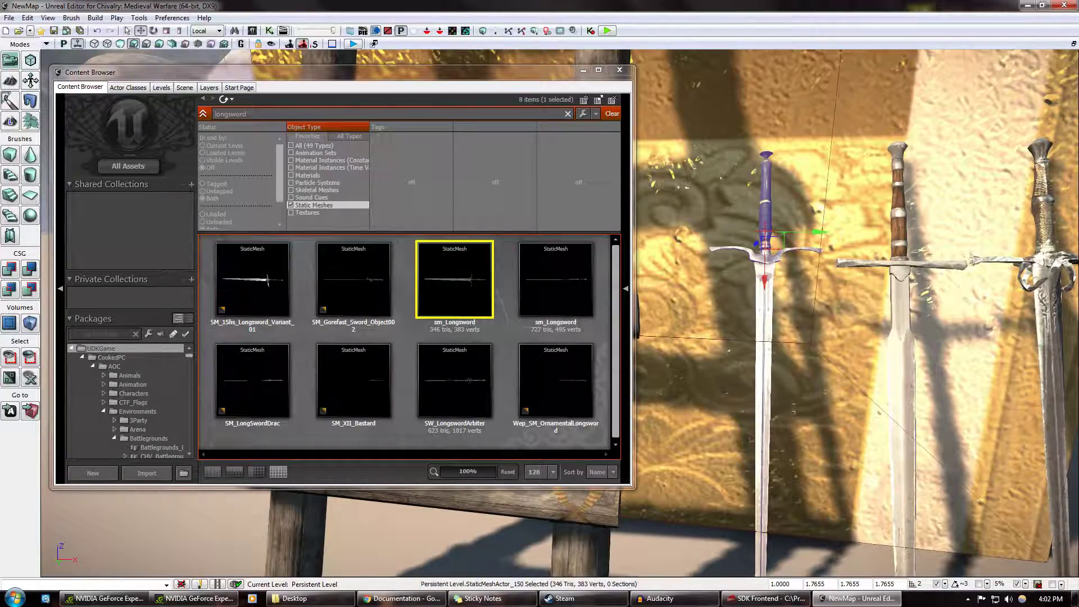
mouse_move(790, 274)
right_mouse_down()
mouse_move(791, 315)
mouse_move(790, 273)
right_mouse_up()
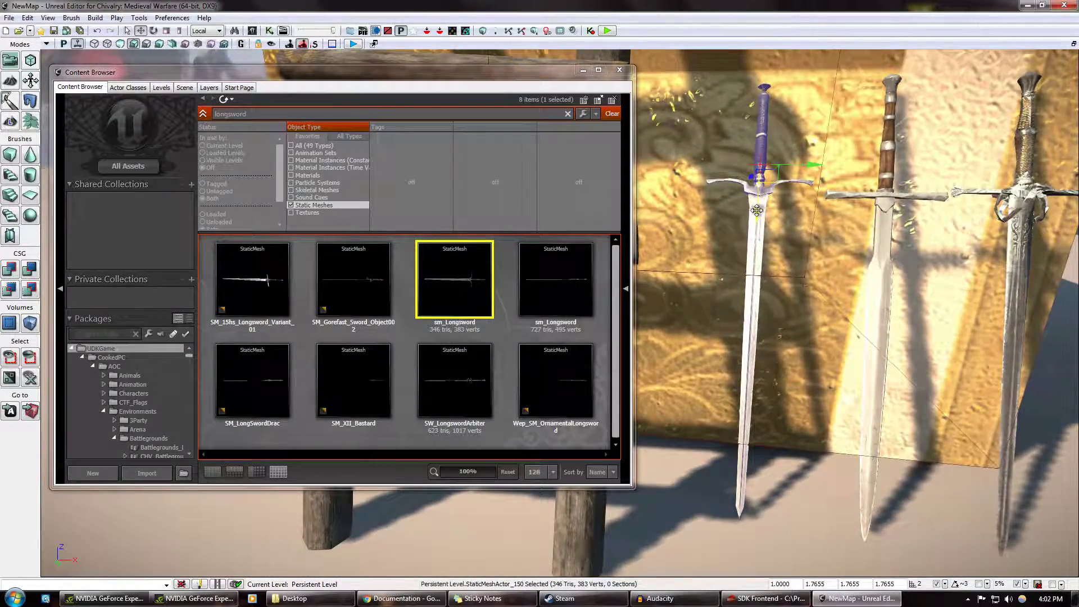
right_click_drag(758, 211, 622, 22)
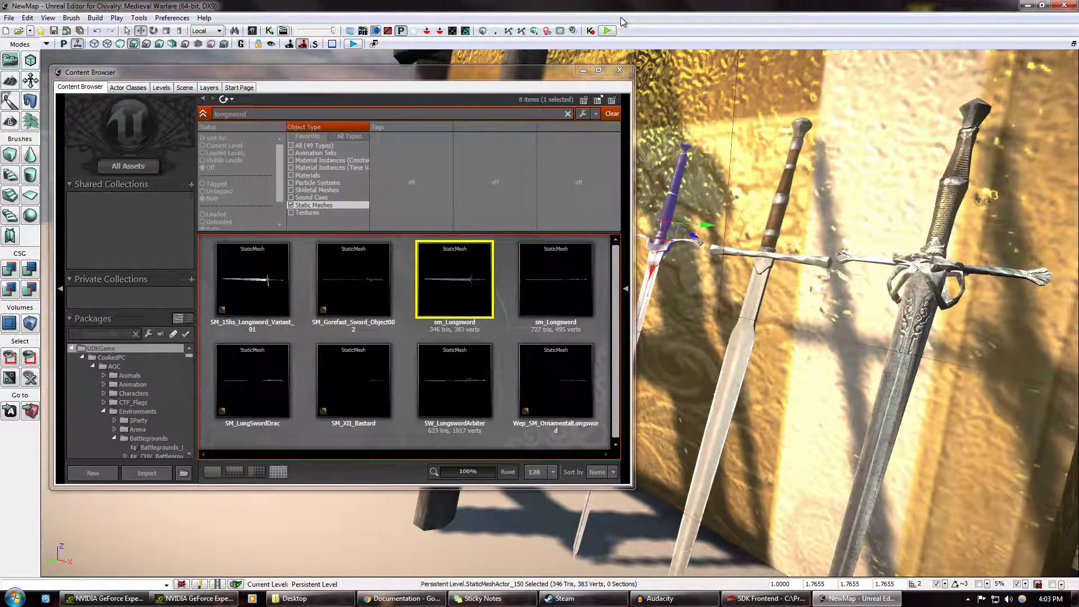